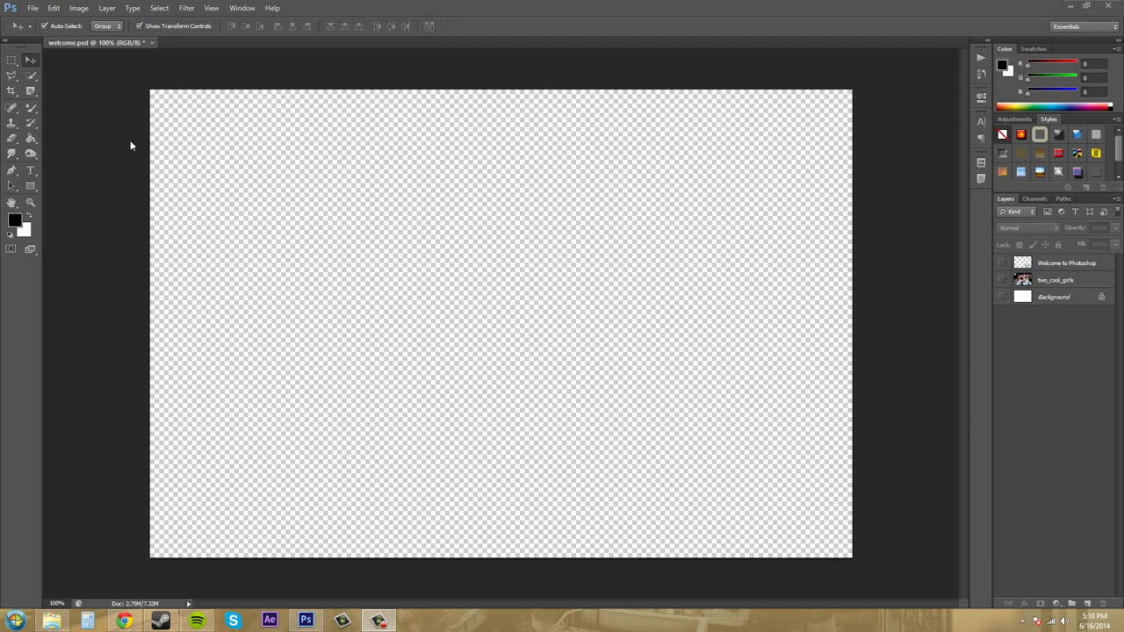
- Open guystanding.jpg from the Newboston crap > Assets > Images folder as a second tab
{"action": "left_click", "coordinate": [33, 9]}
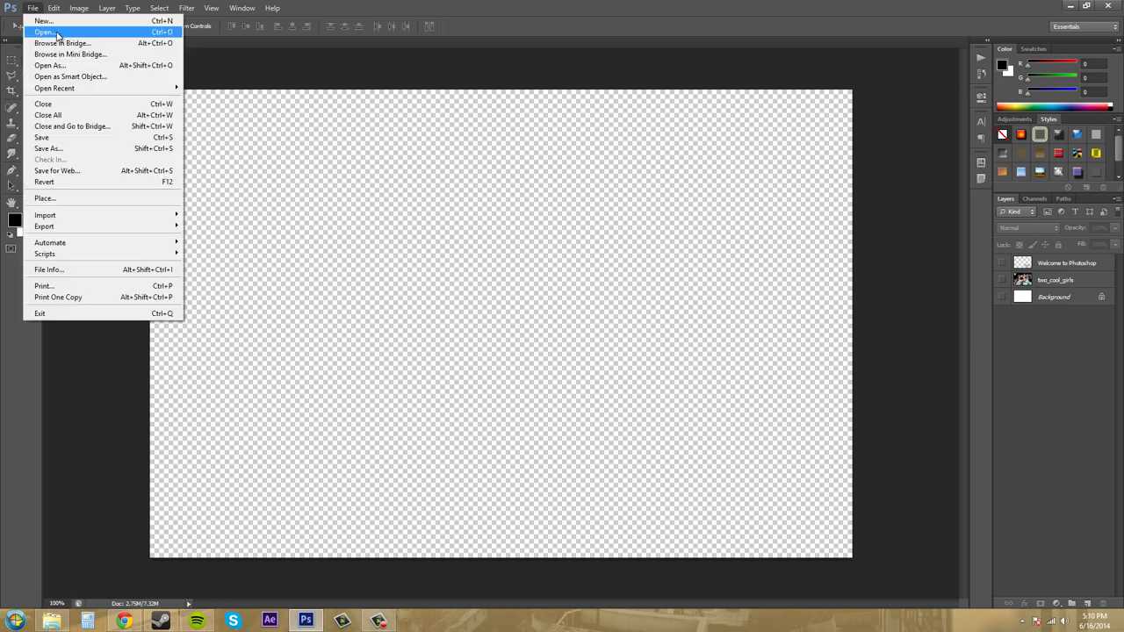
{"action": "left_click", "coordinate": [57, 34]}
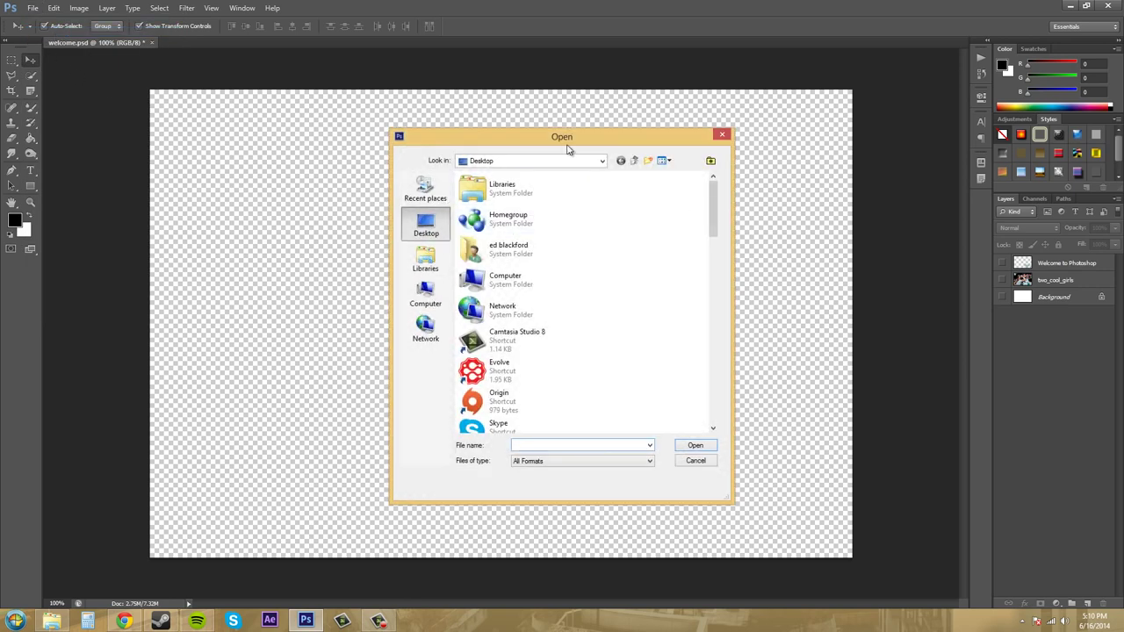
{"action": "left_click_drag", "start_coordinate": [567, 149], "coordinate": [520, 143]}
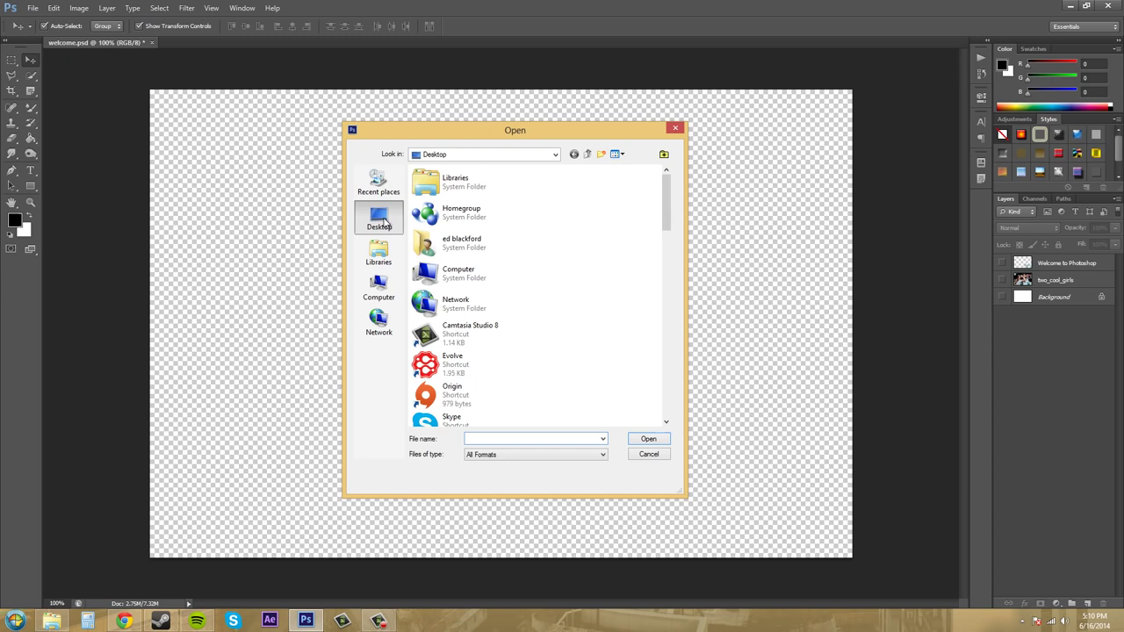
{"action": "scroll", "coordinate": [664, 201], "scroll_direction": "down", "scroll_amount": 5}
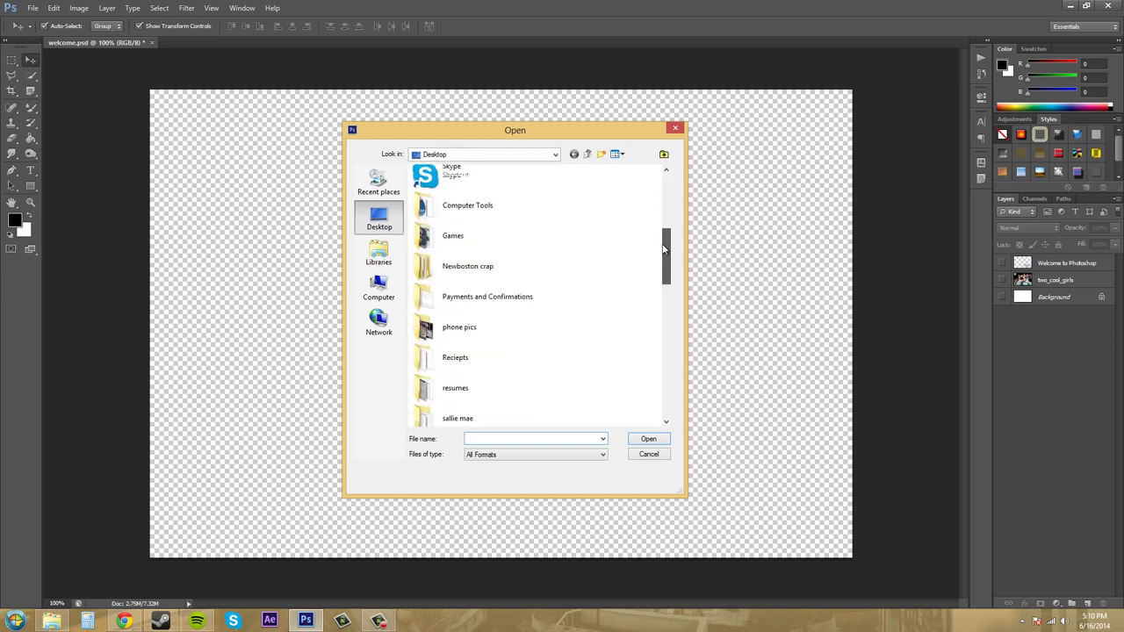
{"action": "double_click", "coordinate": [487, 240]}
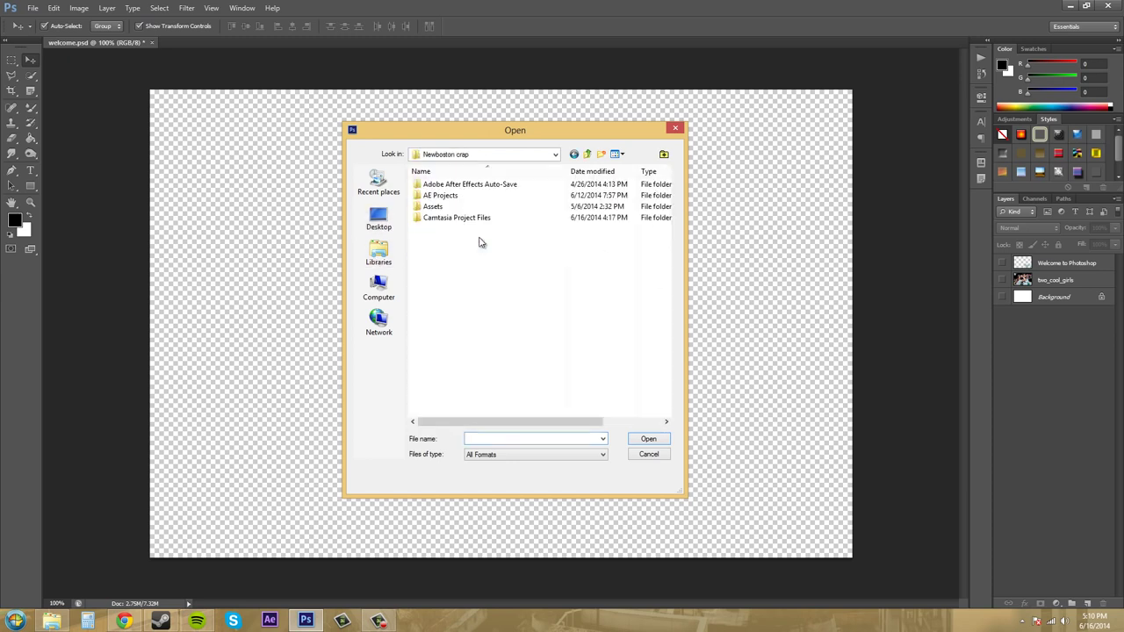
{"action": "double_click", "coordinate": [433, 206]}
{"action": "double_click", "coordinate": [433, 196]}
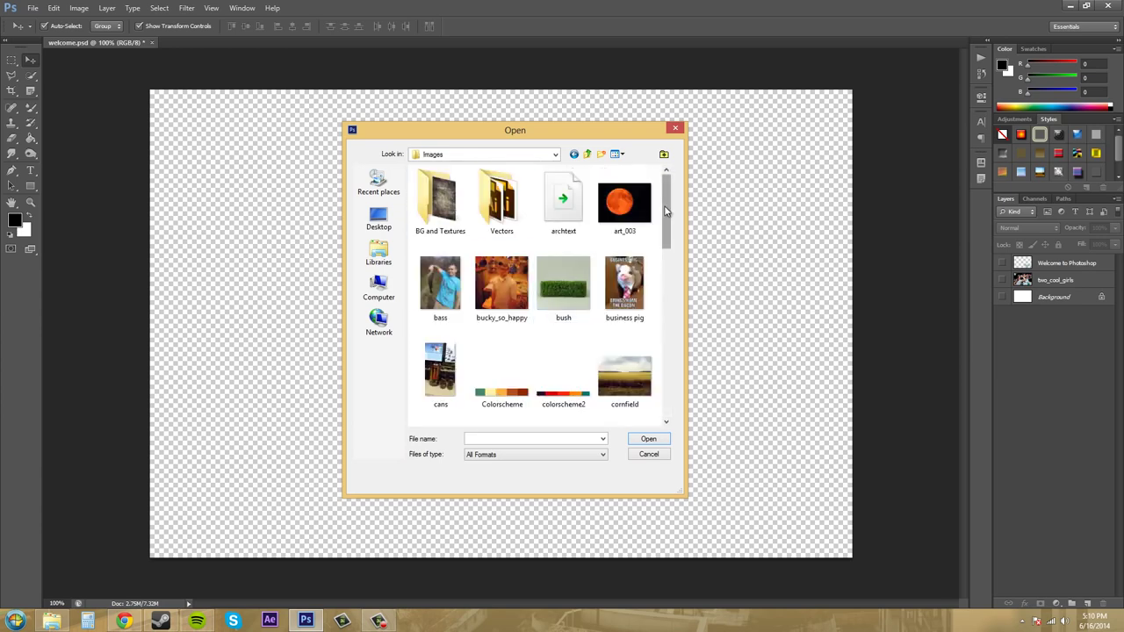
{"action": "scroll", "coordinate": [668, 242], "scroll_direction": "down", "scroll_amount": 3}
{"action": "scroll", "coordinate": [666, 262], "scroll_direction": "down", "scroll_amount": 2}
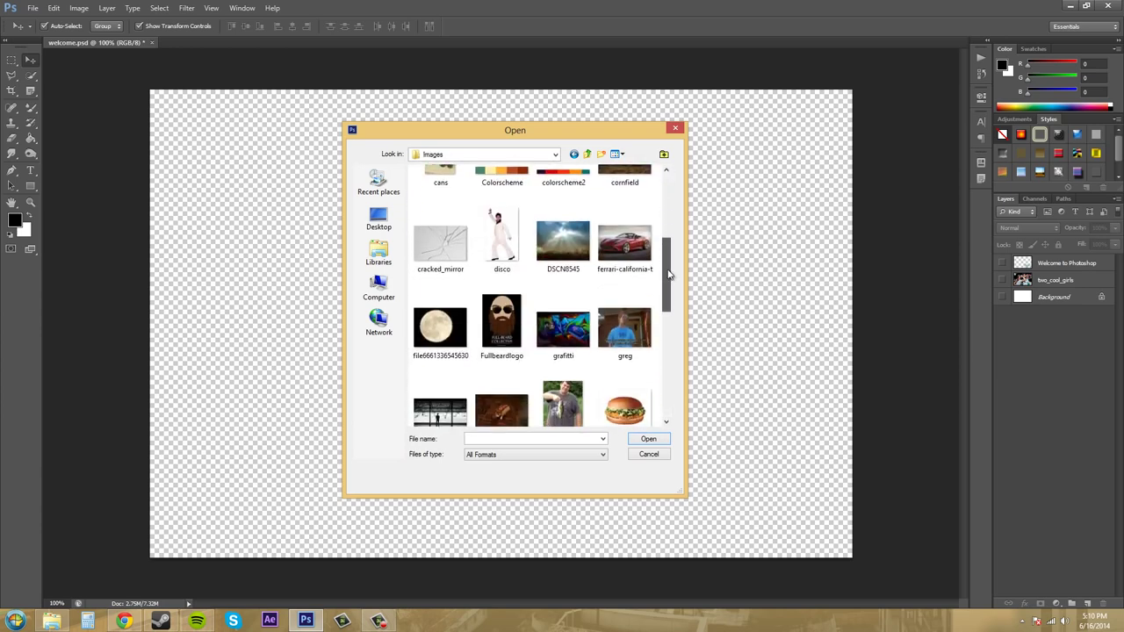
{"action": "left_click", "coordinate": [566, 200]}
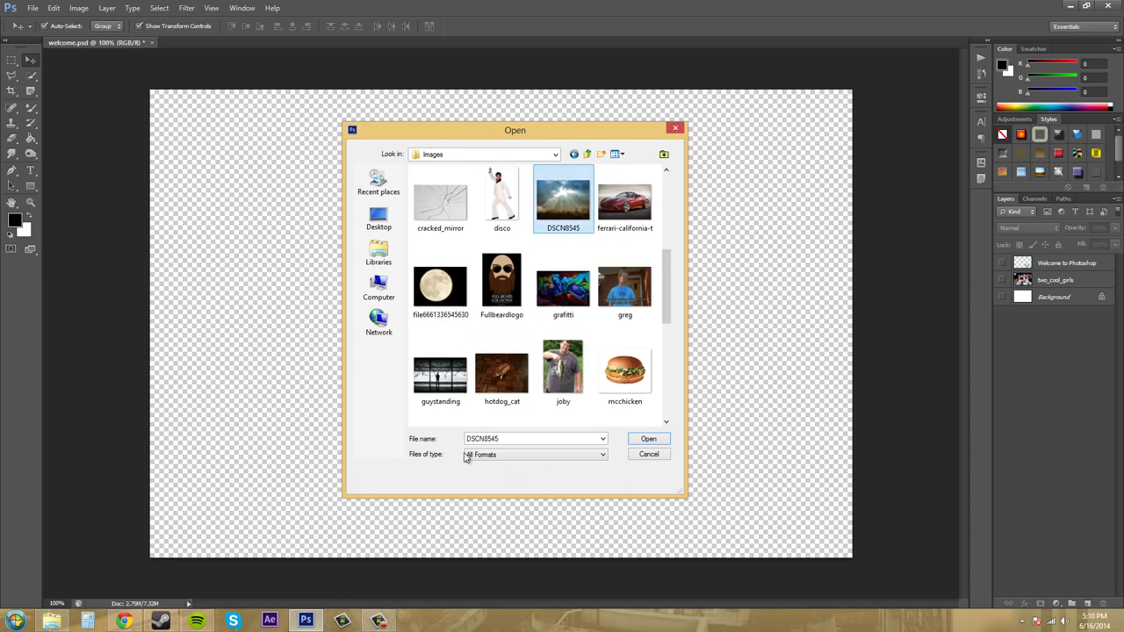
{"action": "left_click", "coordinate": [439, 397]}
{"action": "left_click", "coordinate": [645, 440]}
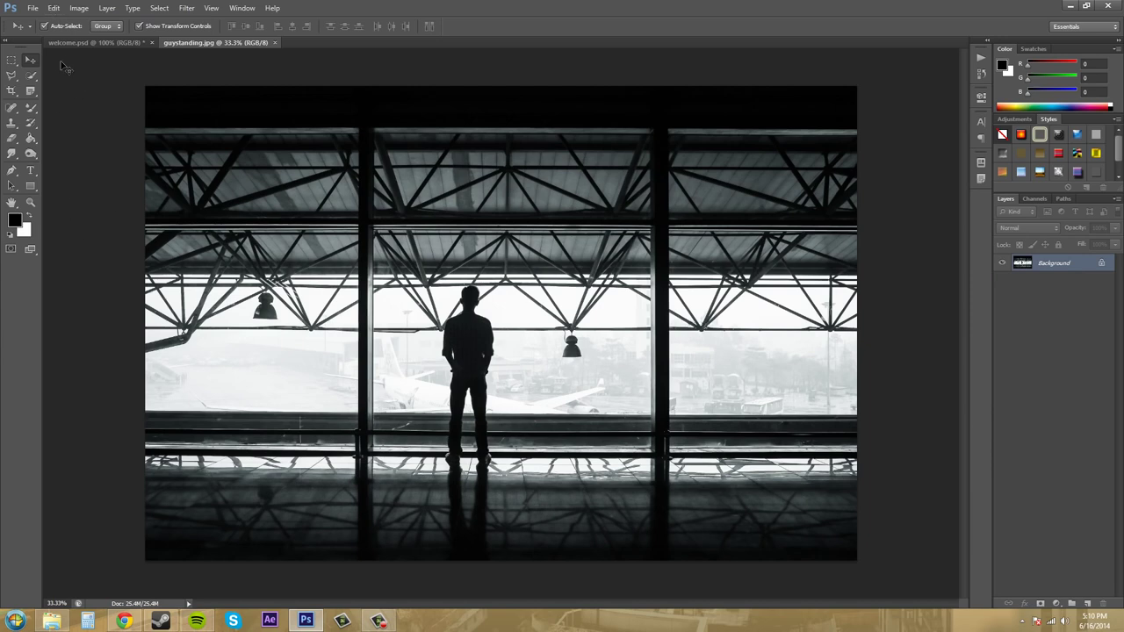
- Cancel converting guystanding.jpg's Background layer, leaving it locked, and show the Image menu commands
{"action": "left_click", "coordinate": [54, 8]}
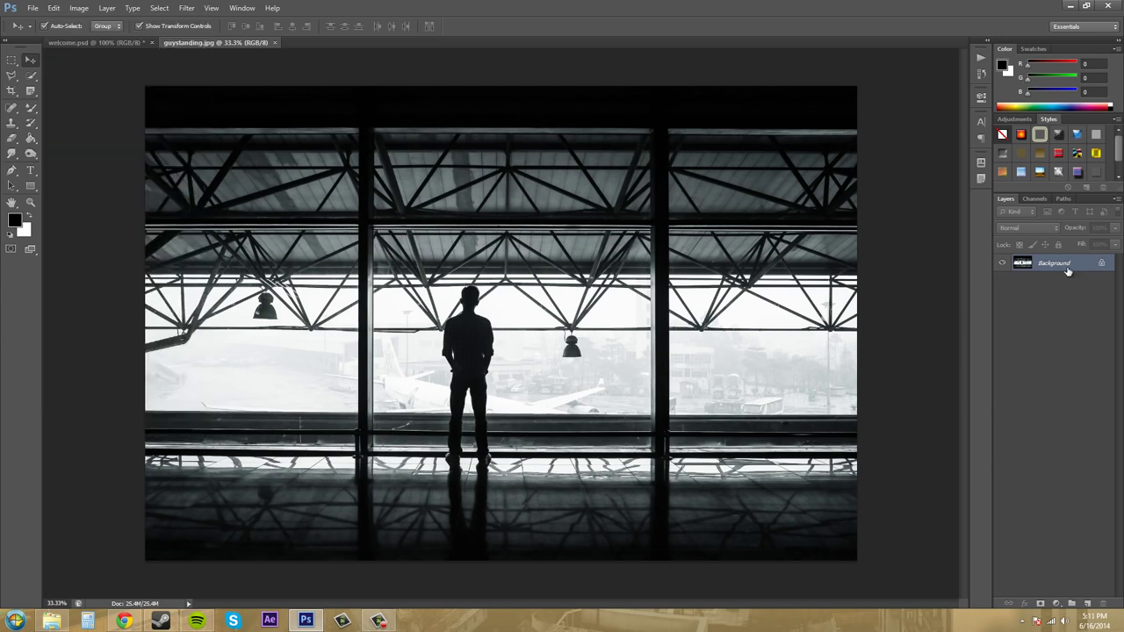
{"action": "double_click", "coordinate": [1066, 266]}
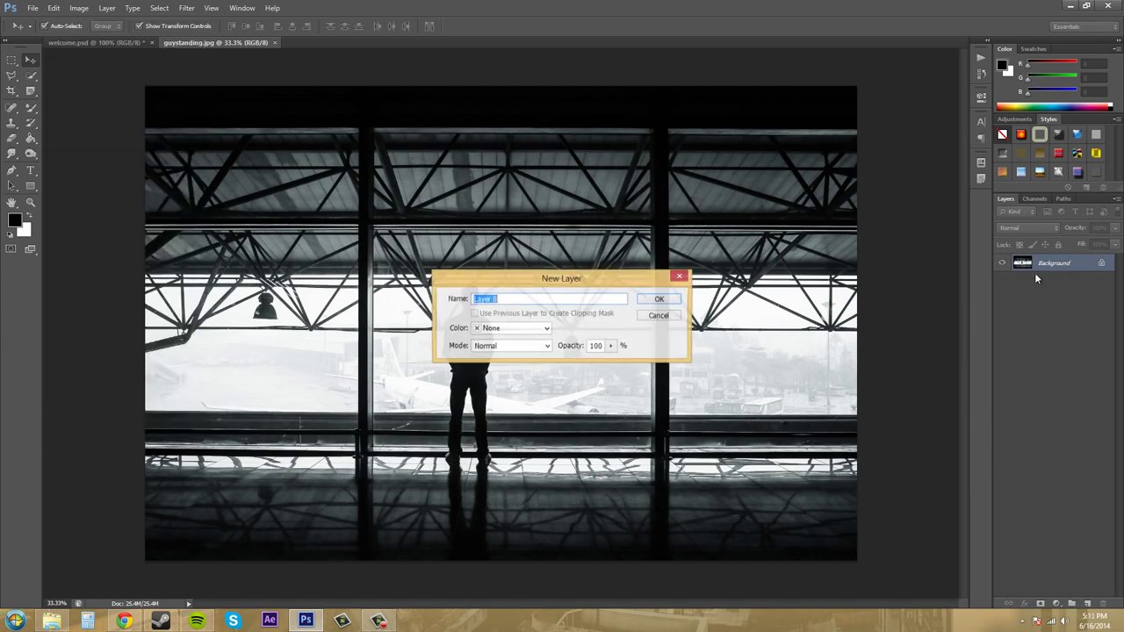
{"action": "left_click", "coordinate": [666, 318]}
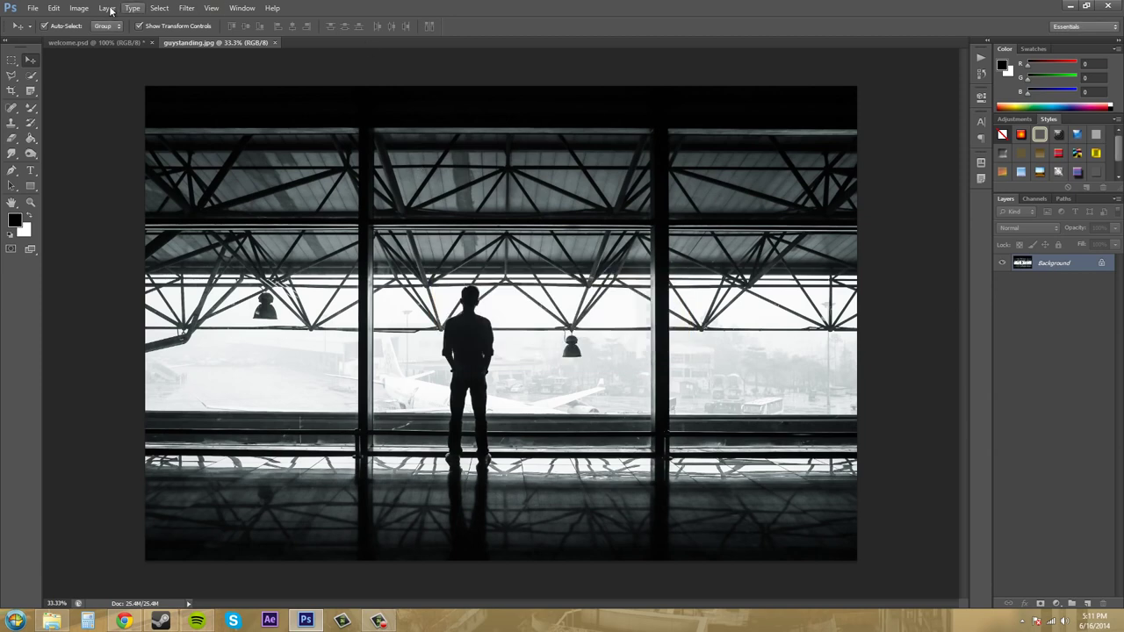
{"action": "left_click", "coordinate": [79, 8]}
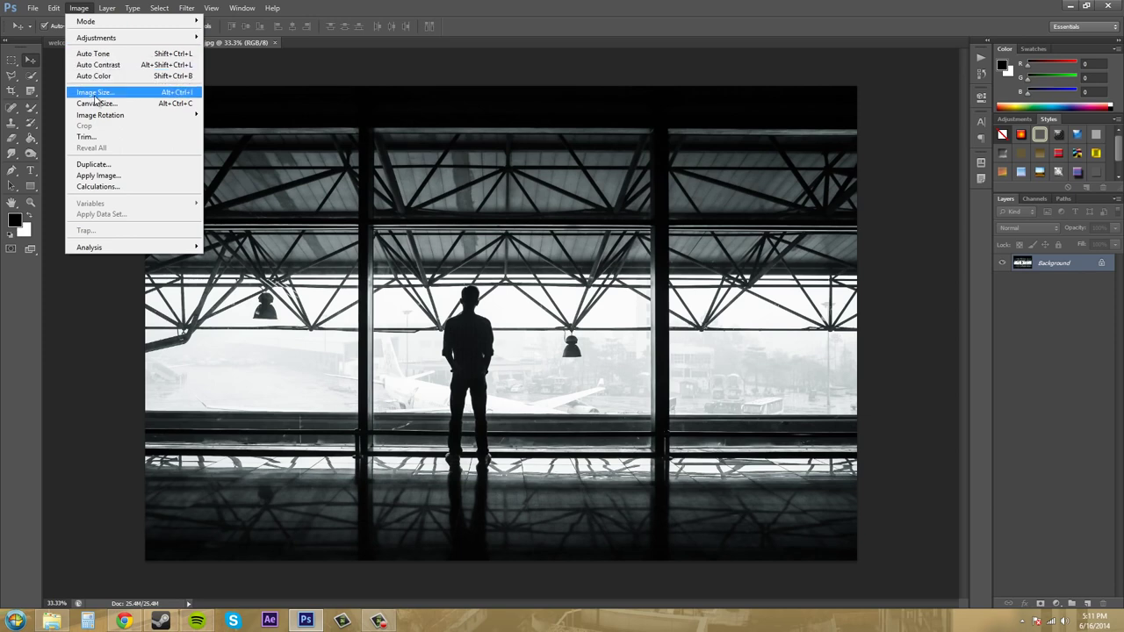
{"action": "left_click", "coordinate": [95, 93]}
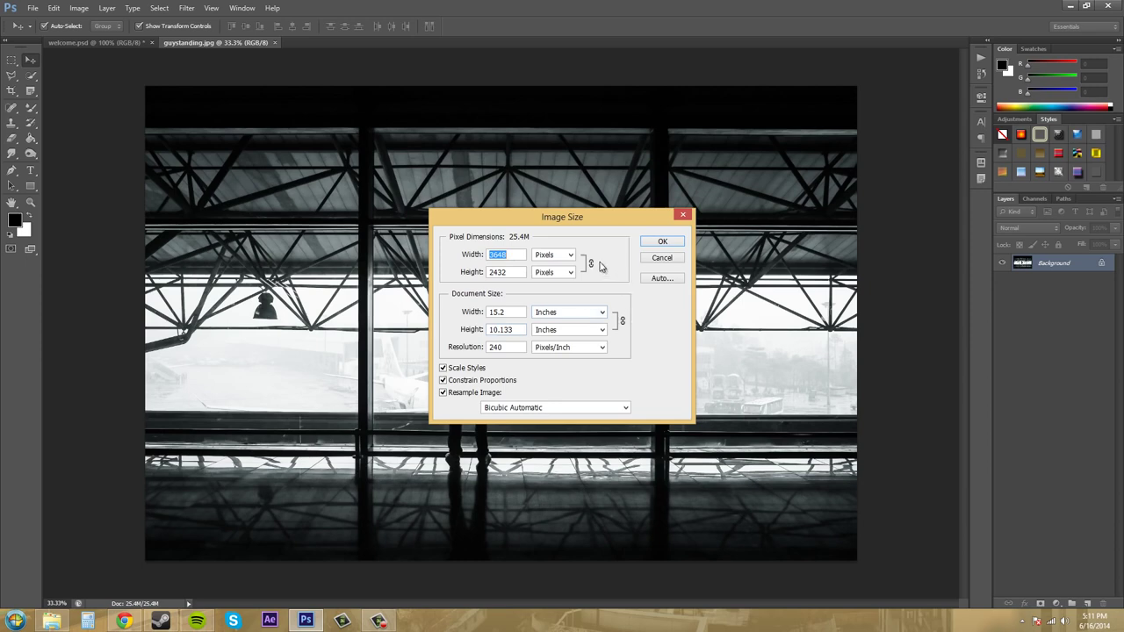
{"action": "left_click", "coordinate": [571, 256]}
{"action": "left_click", "coordinate": [571, 257]}
{"action": "left_click", "coordinate": [600, 311]}
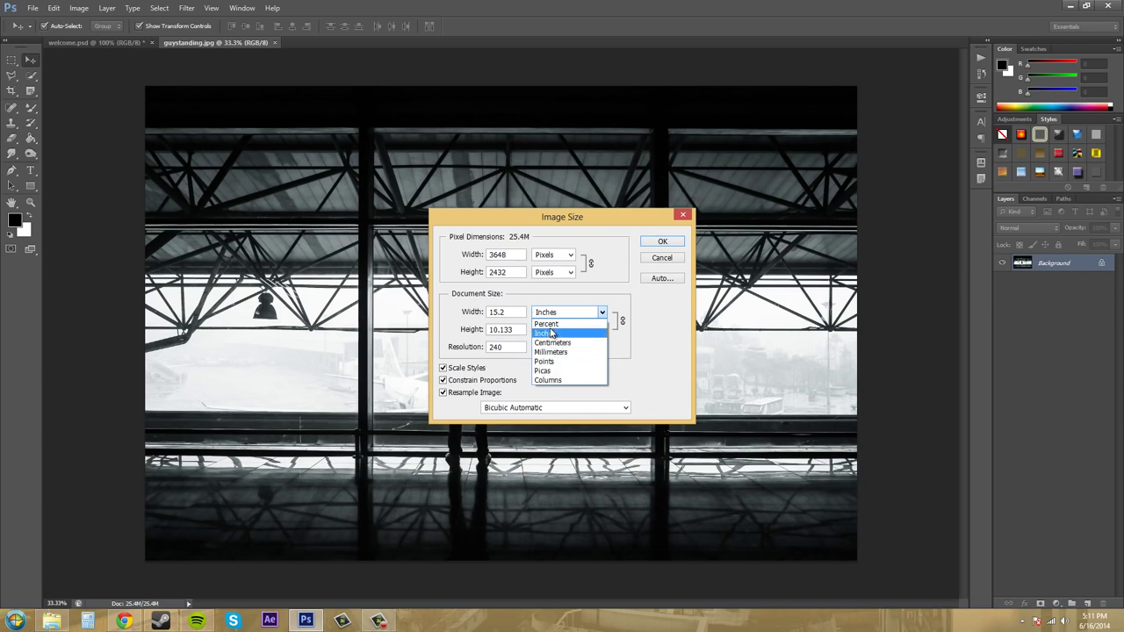
{"action": "left_click", "coordinate": [627, 300]}
{"action": "left_click", "coordinate": [563, 332]}
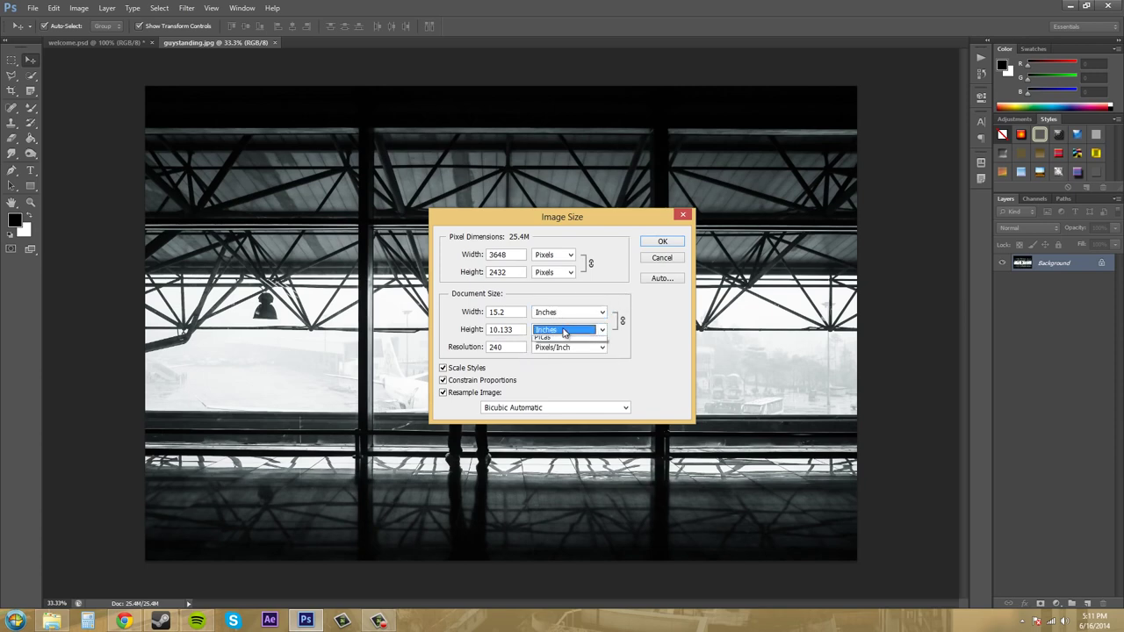
{"action": "left_click", "coordinate": [630, 351]}
{"action": "left_click", "coordinate": [662, 257]}
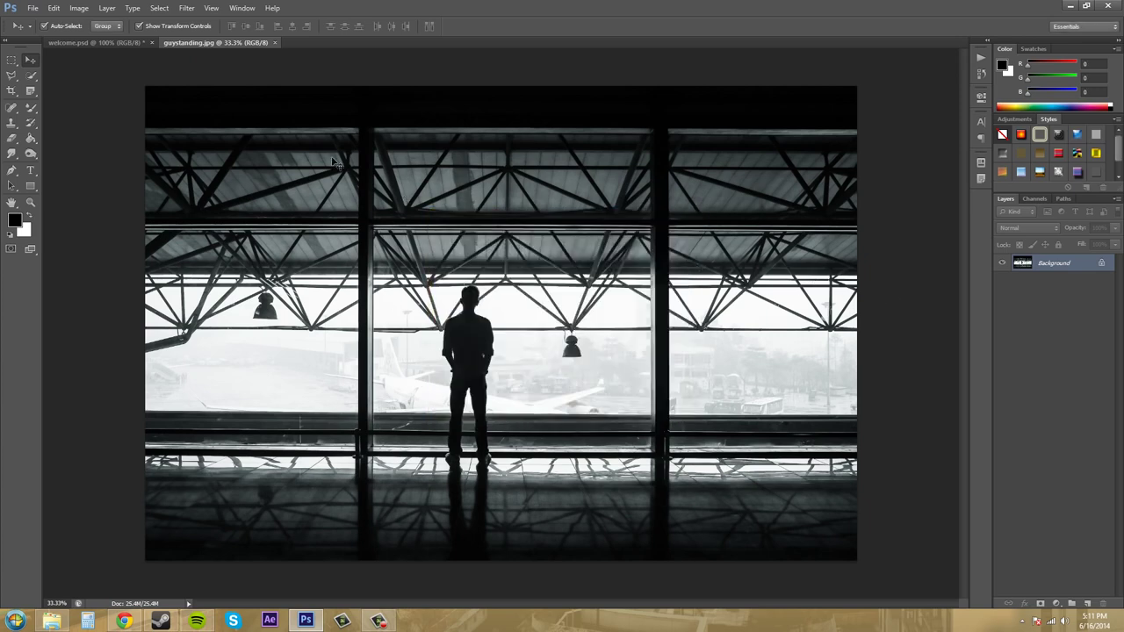
- Place the mextroll image from the Images folder into welcome.psd as a new layer
{"action": "left_click", "coordinate": [122, 44]}
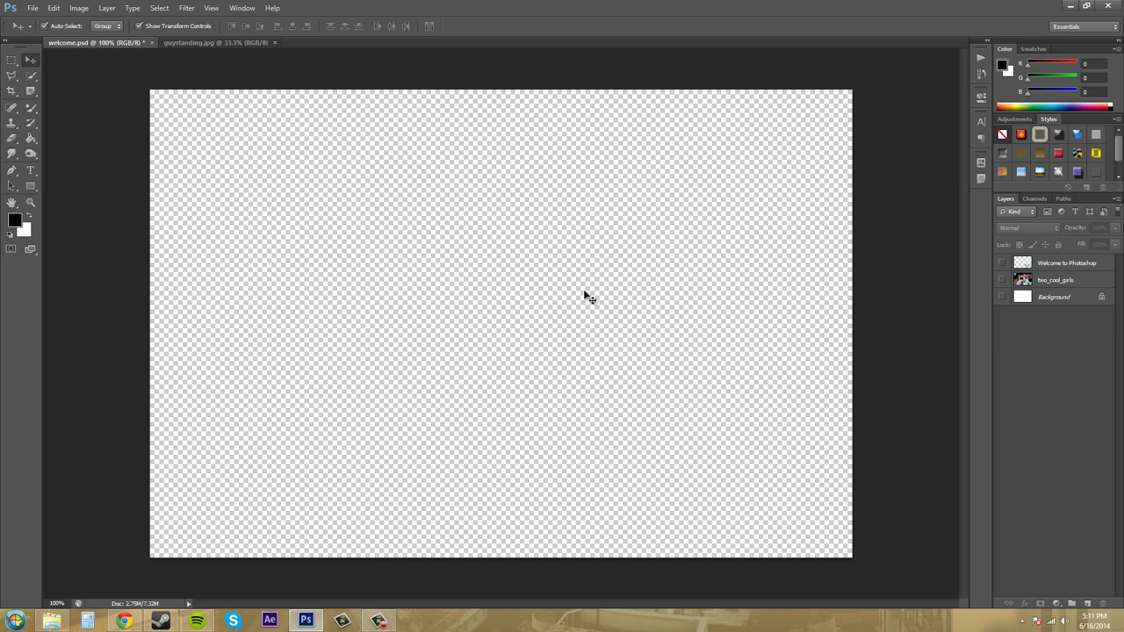
{"action": "left_click", "coordinate": [32, 10]}
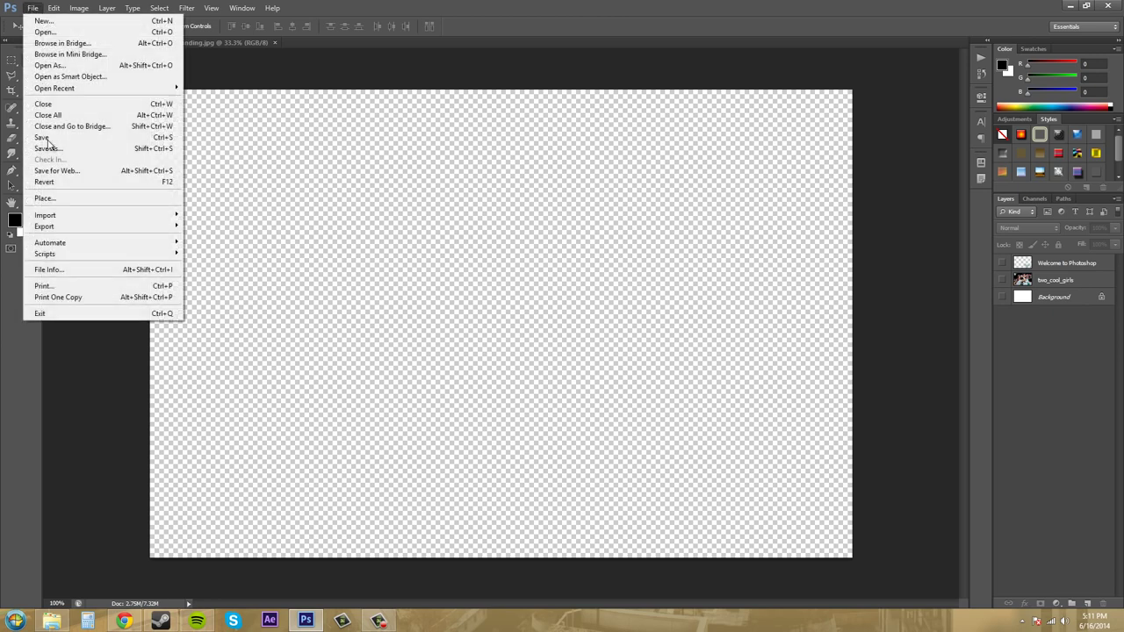
{"action": "left_click", "coordinate": [50, 200]}
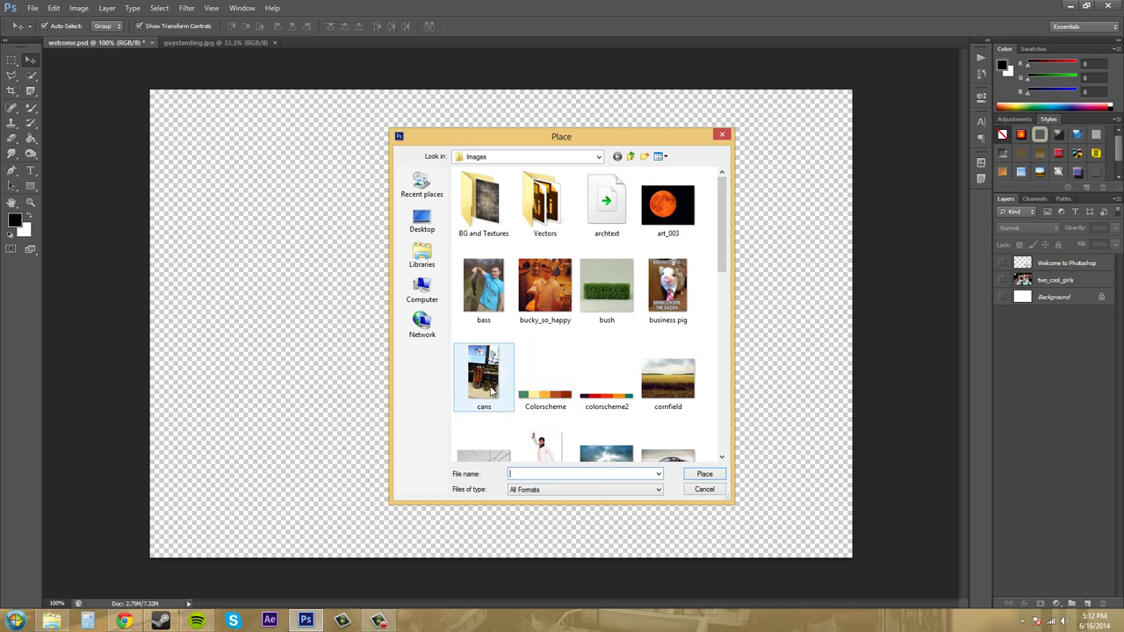
{"action": "left_click_drag", "start_coordinate": [721, 226], "coordinate": [722, 360]}
{"action": "left_click", "coordinate": [606, 303]}
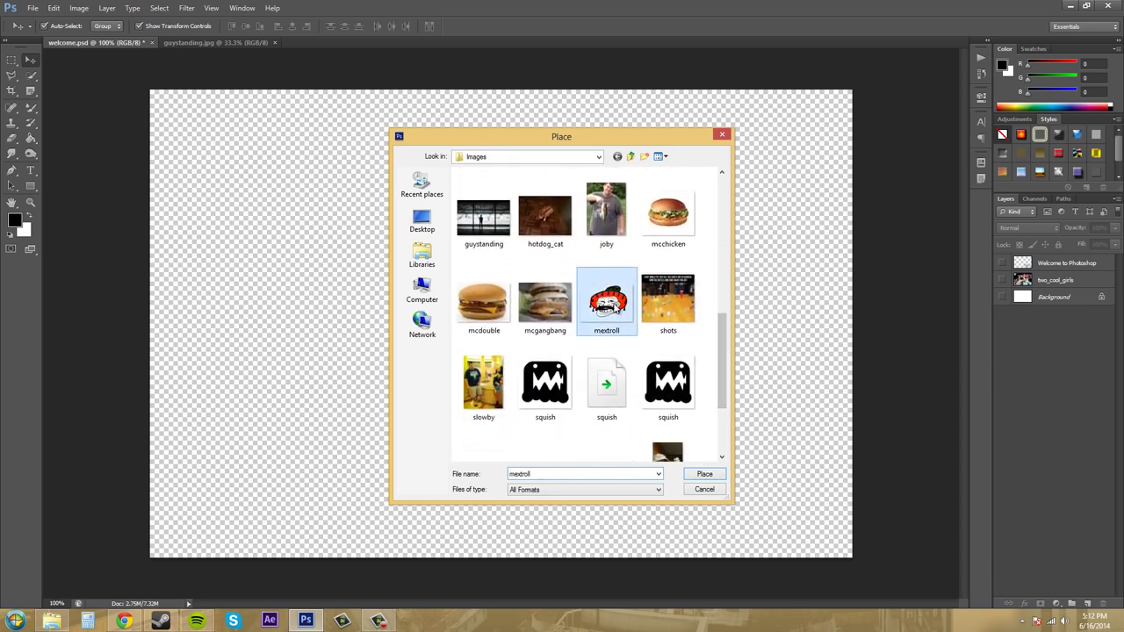
{"action": "left_click", "coordinate": [705, 474]}
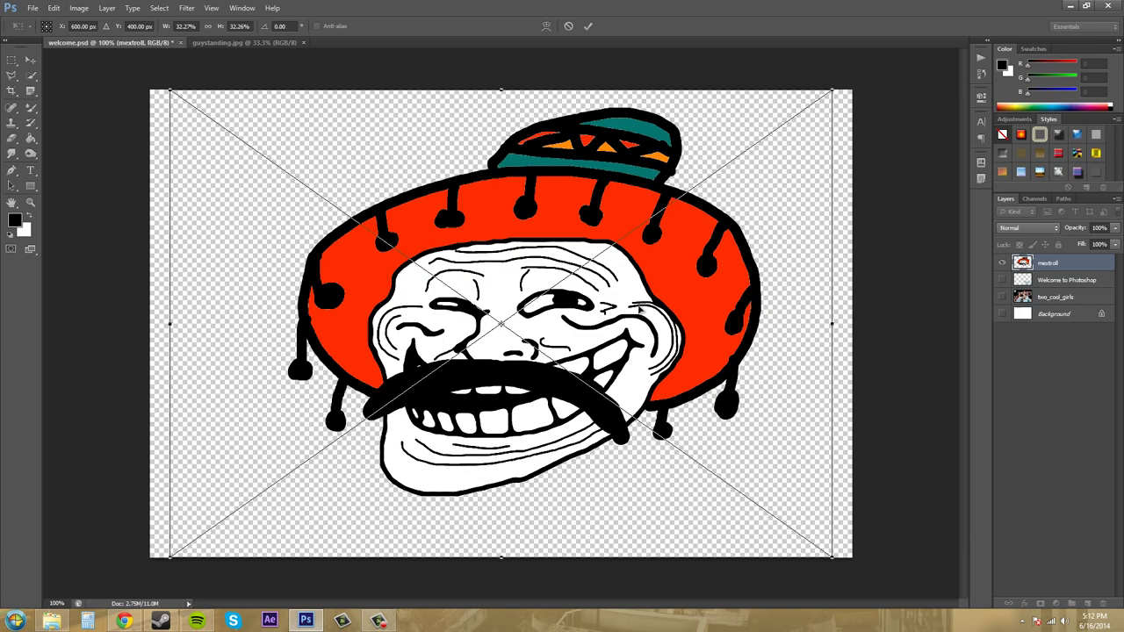
- Reposition the placed troll face, scale it down to about 26%, and commit the transform
{"action": "left_click_drag", "start_coordinate": [592, 319], "coordinate": [455, 335]}
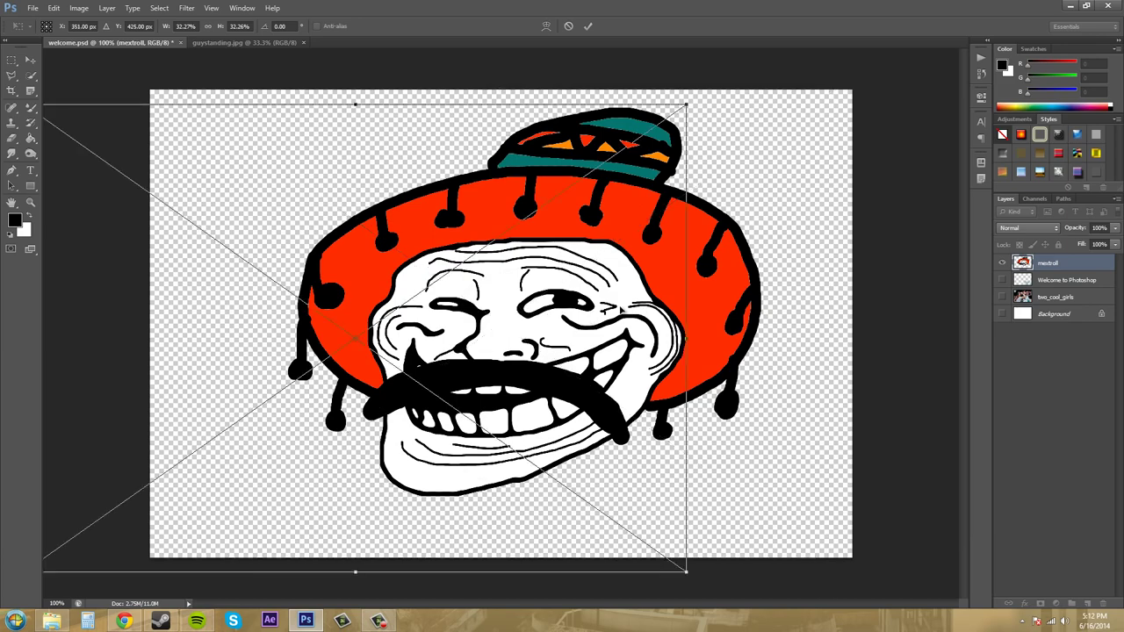
{"action": "left_click_drag", "start_coordinate": [606, 315], "coordinate": [741, 302]}
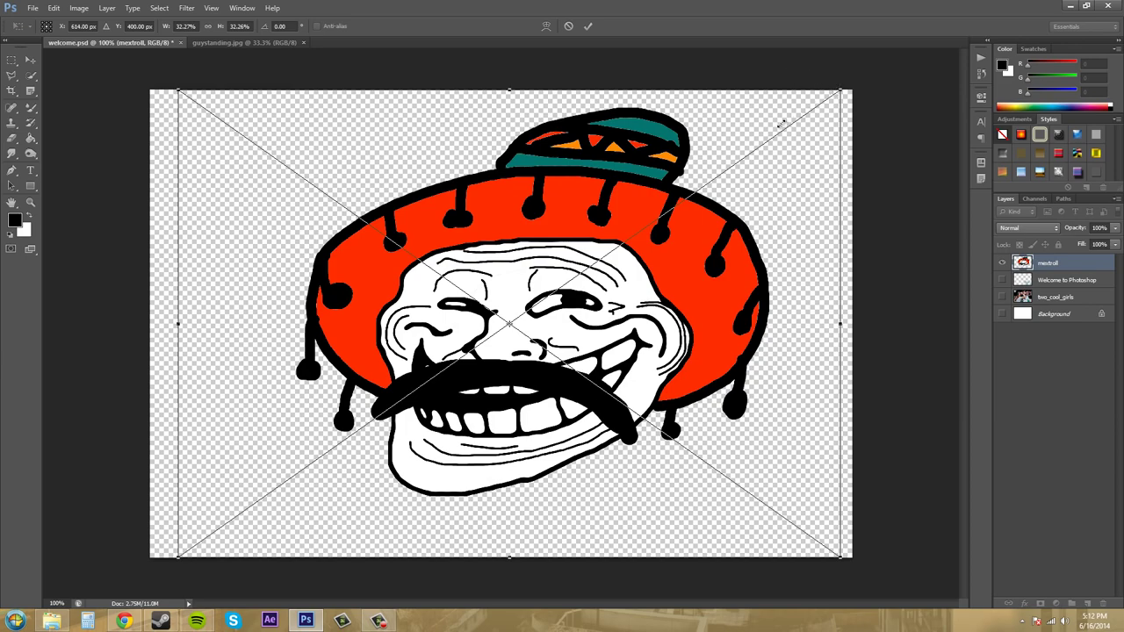
{"action": "left_click_drag", "start_coordinate": [840, 90], "coordinate": [710, 179]}
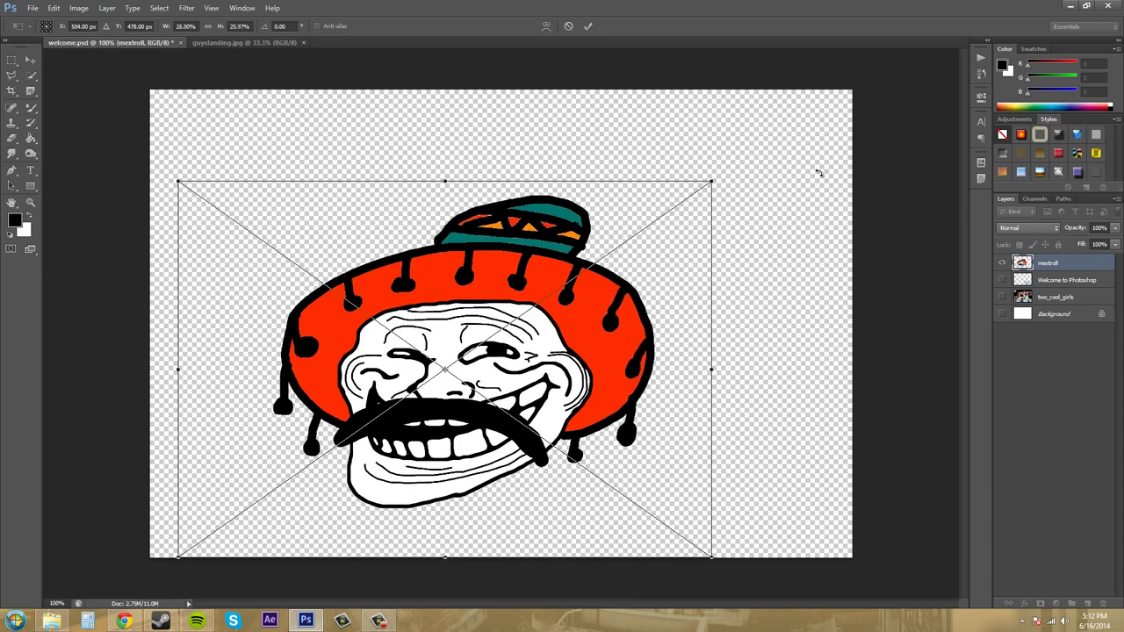
{"action": "key", "text": "Return"}
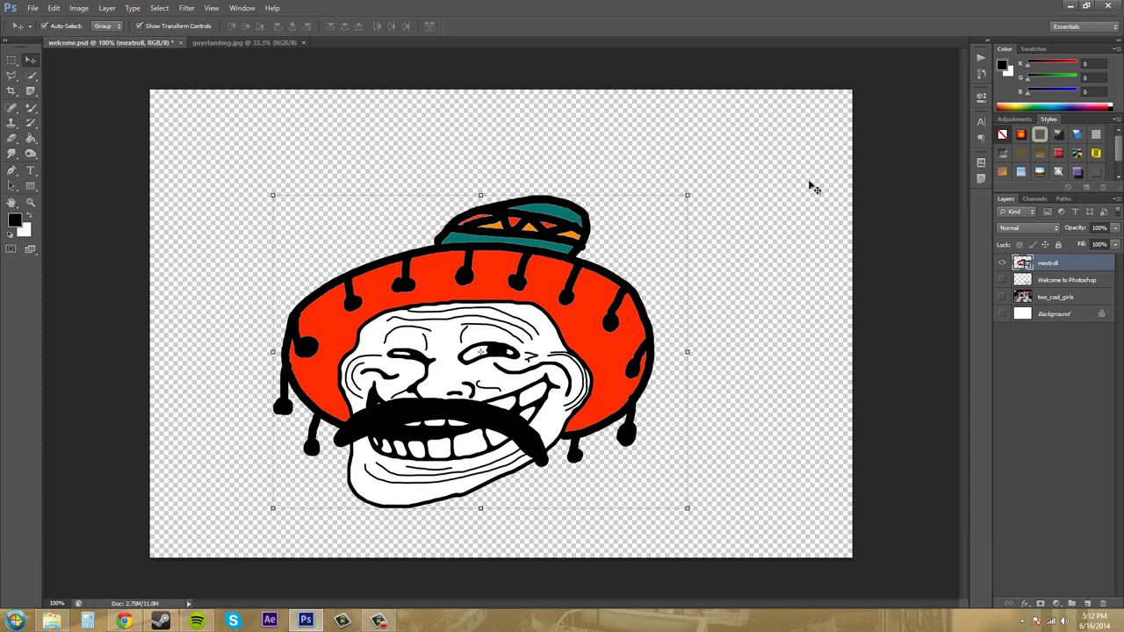
{"action": "left_click", "coordinate": [1058, 348]}
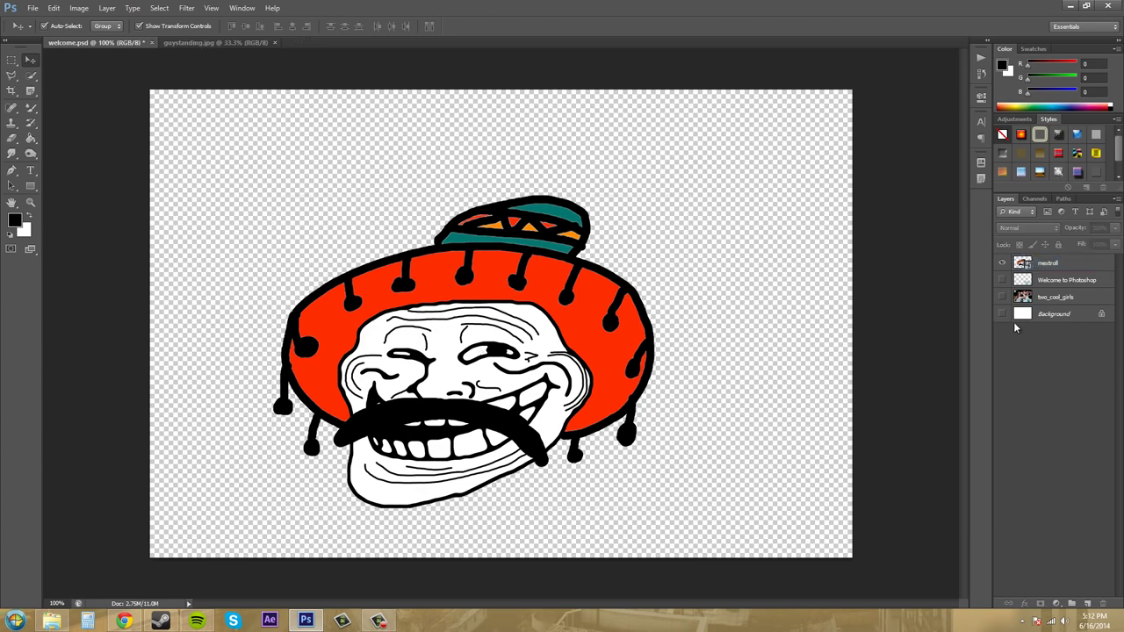
- Move the mextroll troll face up and right in welcome.psd, then view guystanding.jpg
{"action": "left_click", "coordinate": [506, 318]}
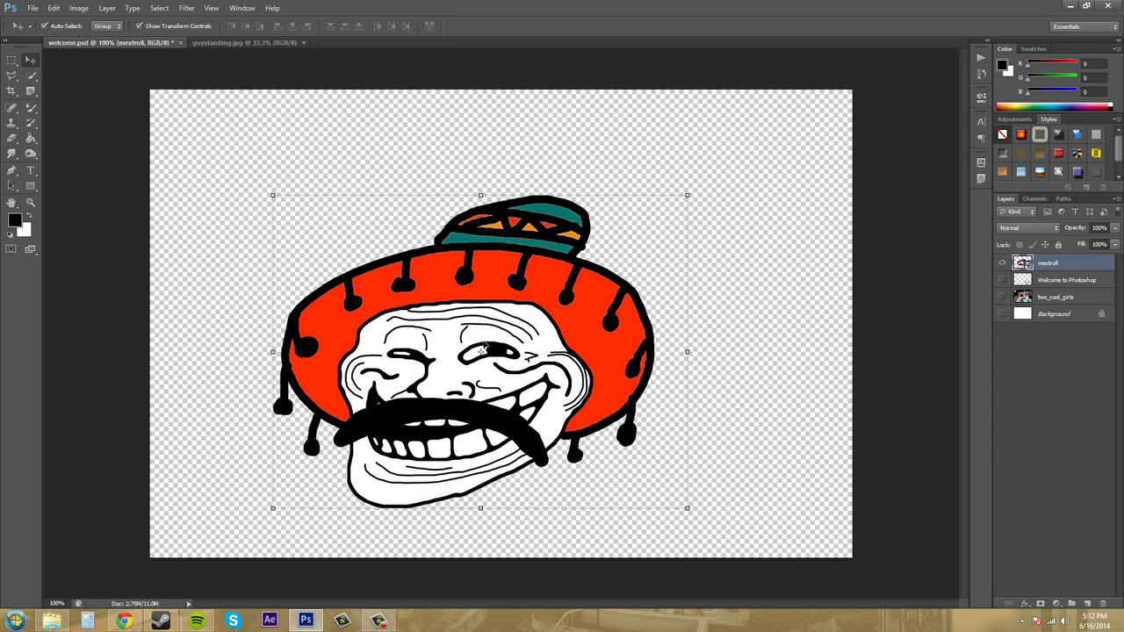
{"action": "left_click", "coordinate": [1001, 280]}
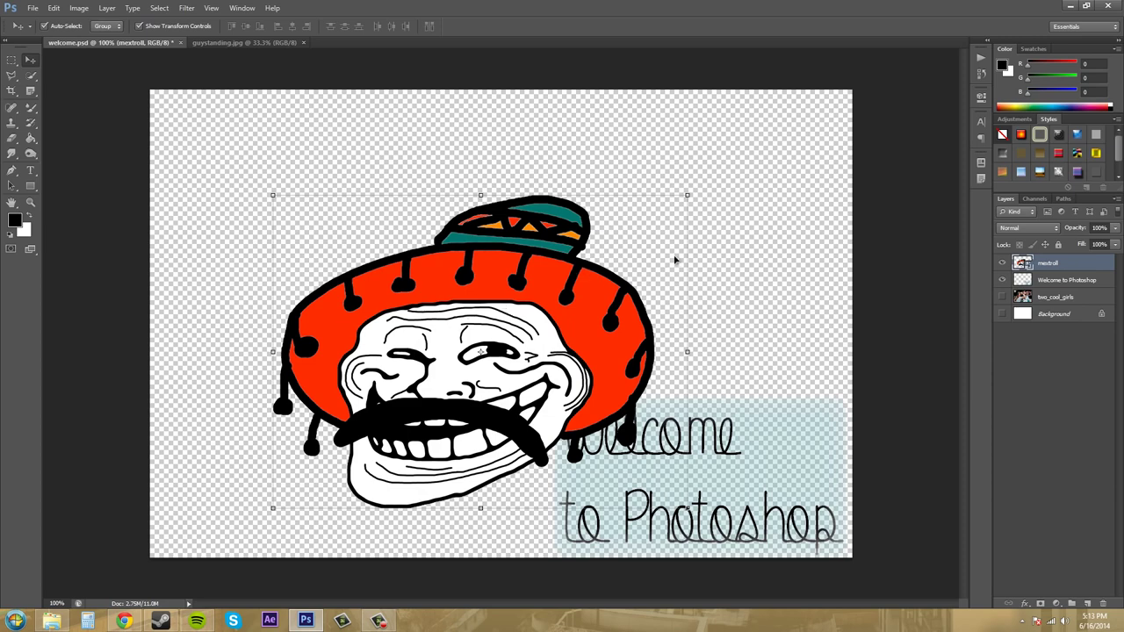
{"action": "left_click_drag", "start_coordinate": [416, 335], "coordinate": [450, 283]}
{"action": "left_click", "coordinate": [1001, 280]}
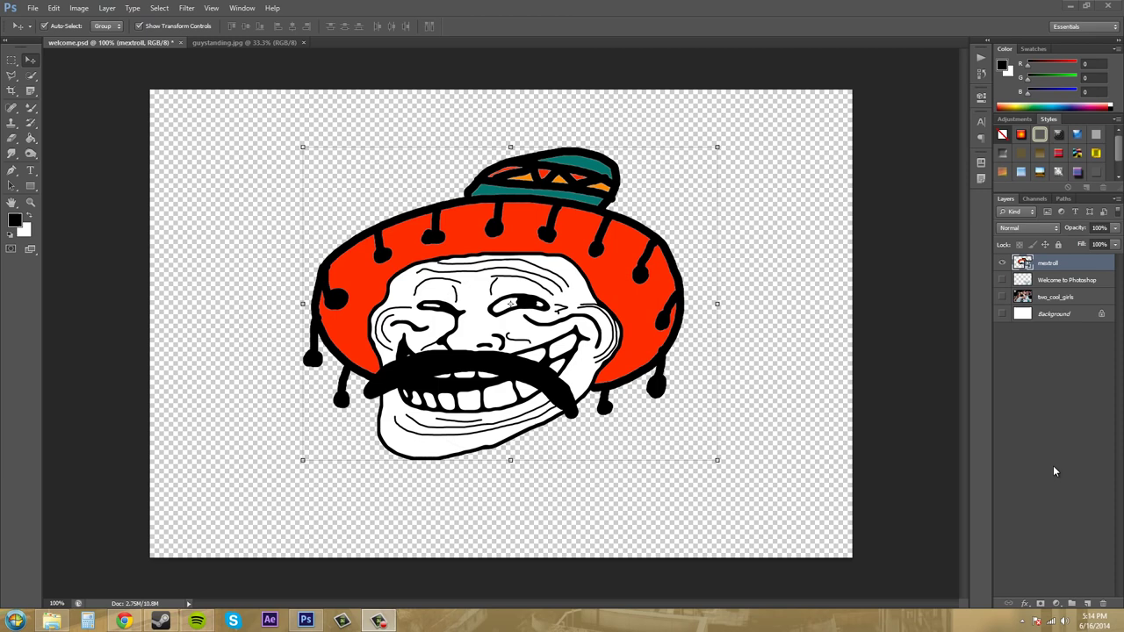
{"action": "left_click", "coordinate": [238, 43]}
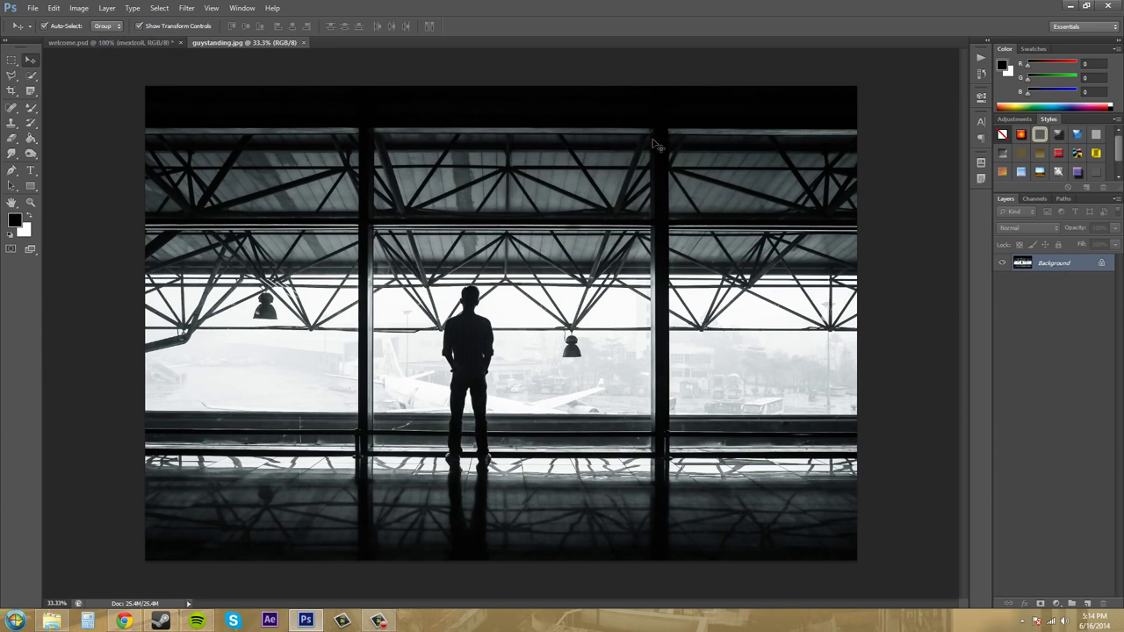
- Flip between the two document tabs, ending on welcome.psd with the troll face
{"action": "left_click", "coordinate": [98, 42]}
{"action": "left_click", "coordinate": [244, 41]}
{"action": "left_click", "coordinate": [107, 42]}
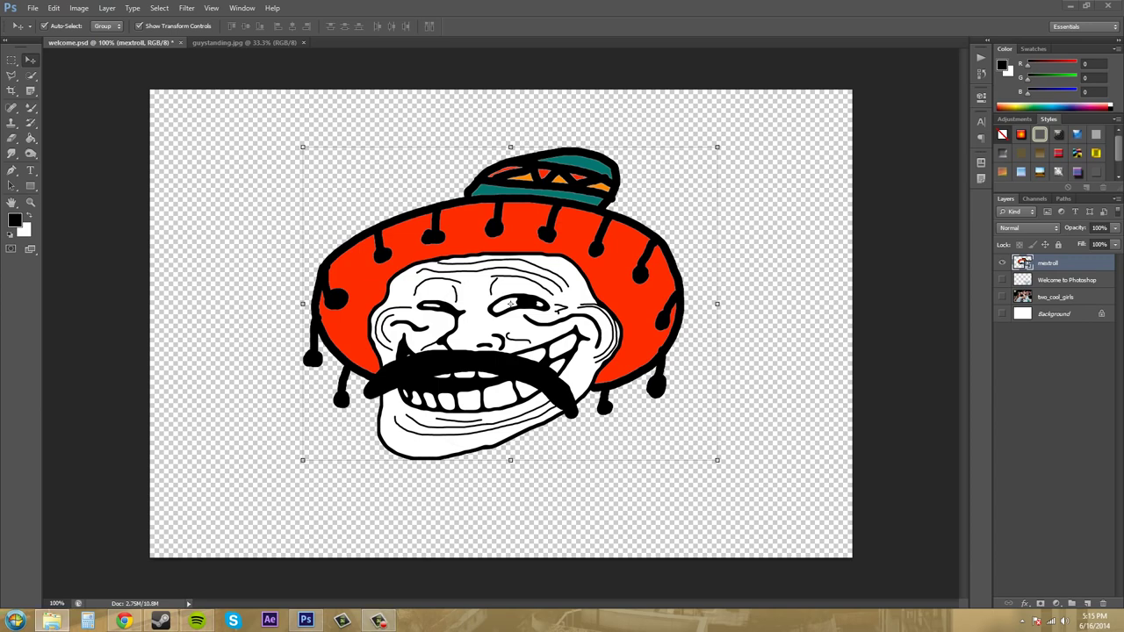
- Drag the business pig image into welcome.psd at about 34.5% and move it onto the right half
{"action": "left_click_drag", "start_coordinate": [1123, 14], "coordinate": [1123, 60]}
{"action": "left_click_drag", "start_coordinate": [1021, 268], "coordinate": [532, 333]}
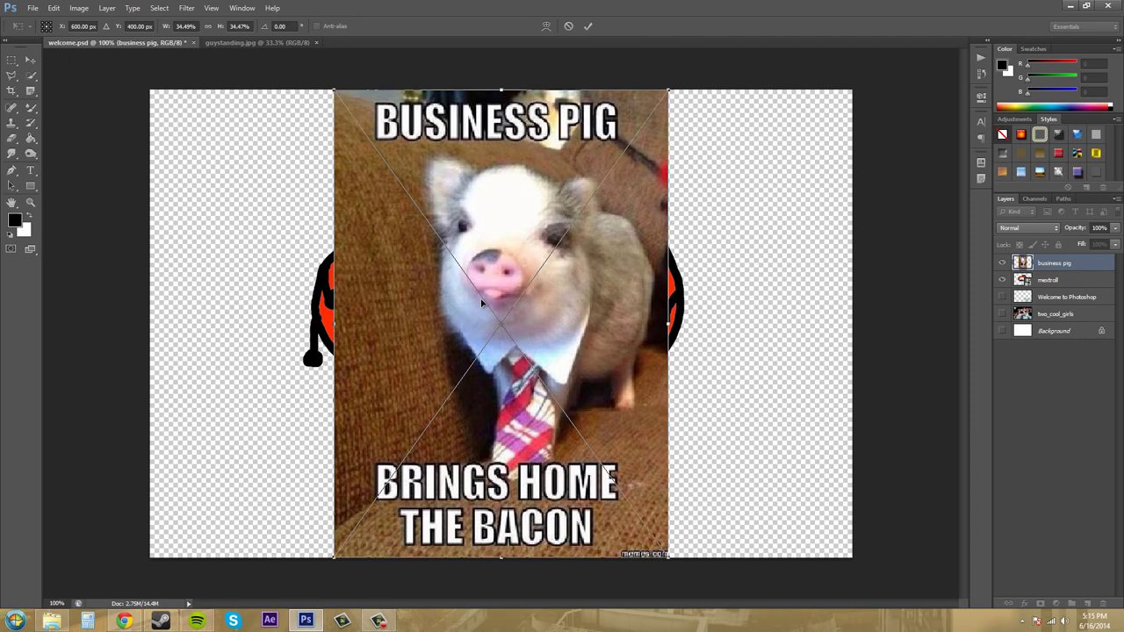
{"action": "key", "text": "Return"}
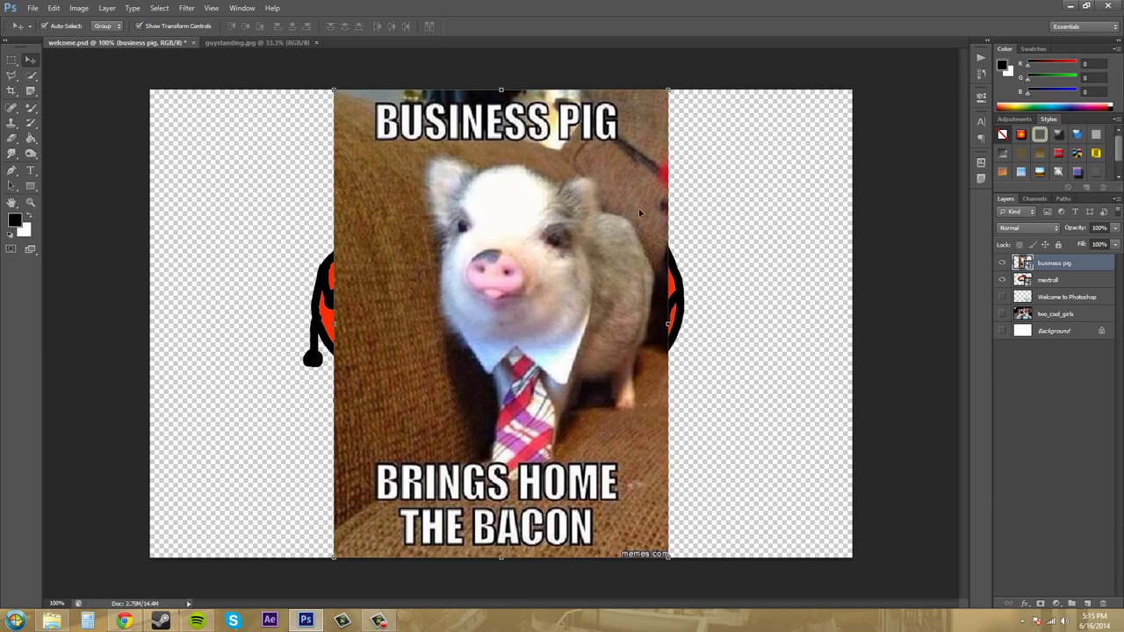
{"action": "left_click_drag", "start_coordinate": [584, 211], "coordinate": [730, 213]}
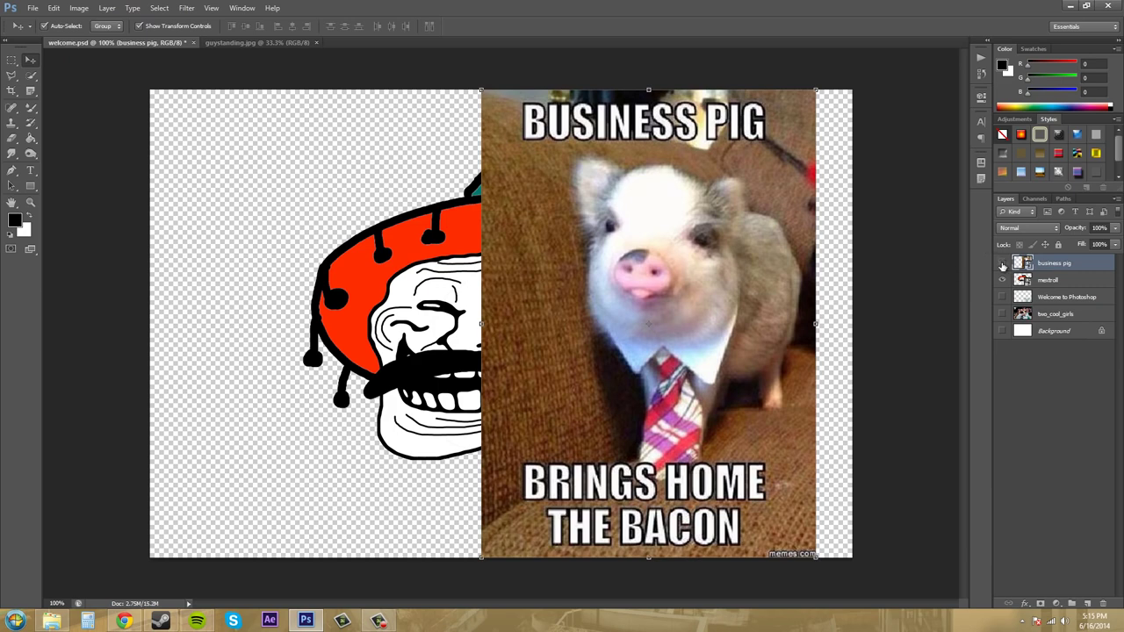
- Toggle the business pig layer's visibility off, on, and off again, leaving it hidden
{"action": "left_click", "coordinate": [1003, 263]}
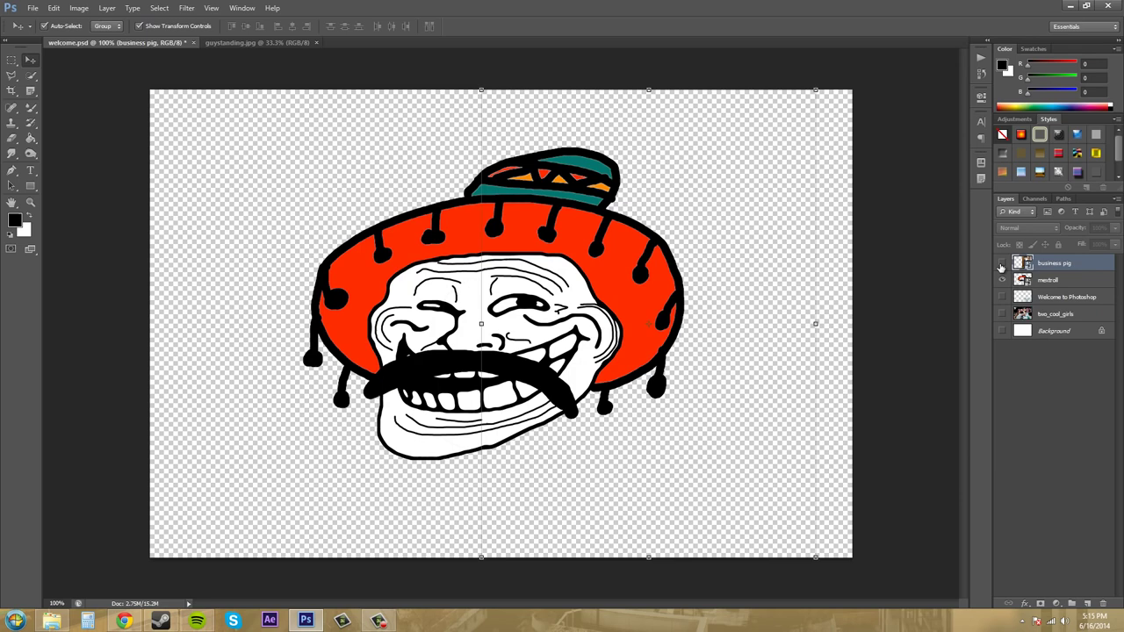
{"action": "left_click", "coordinate": [1002, 264]}
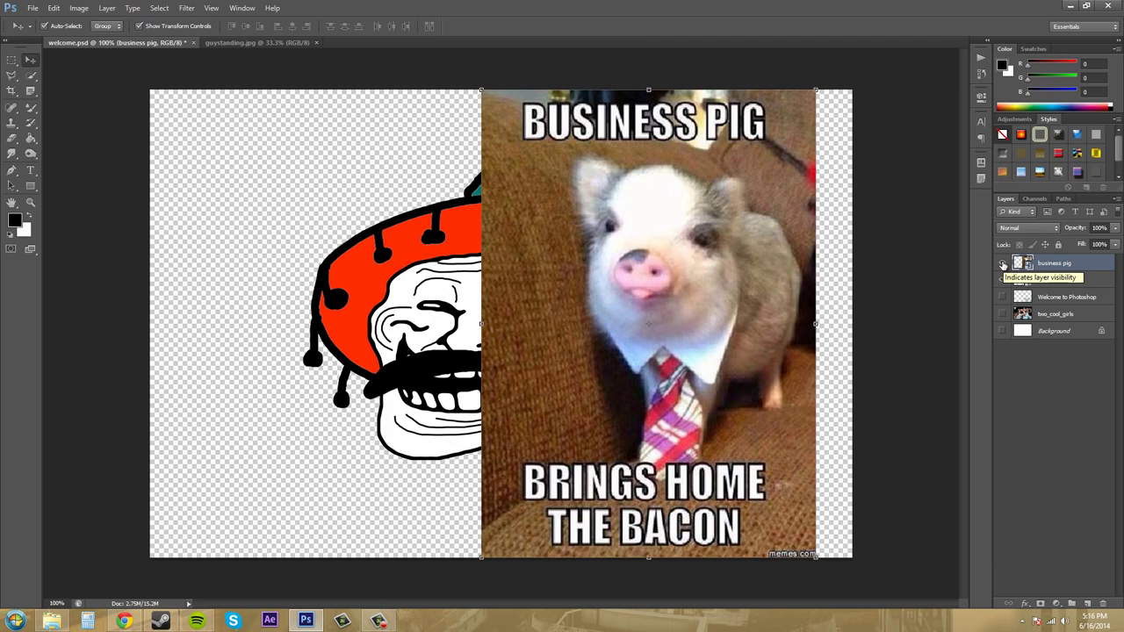
{"action": "left_click", "coordinate": [1002, 265]}
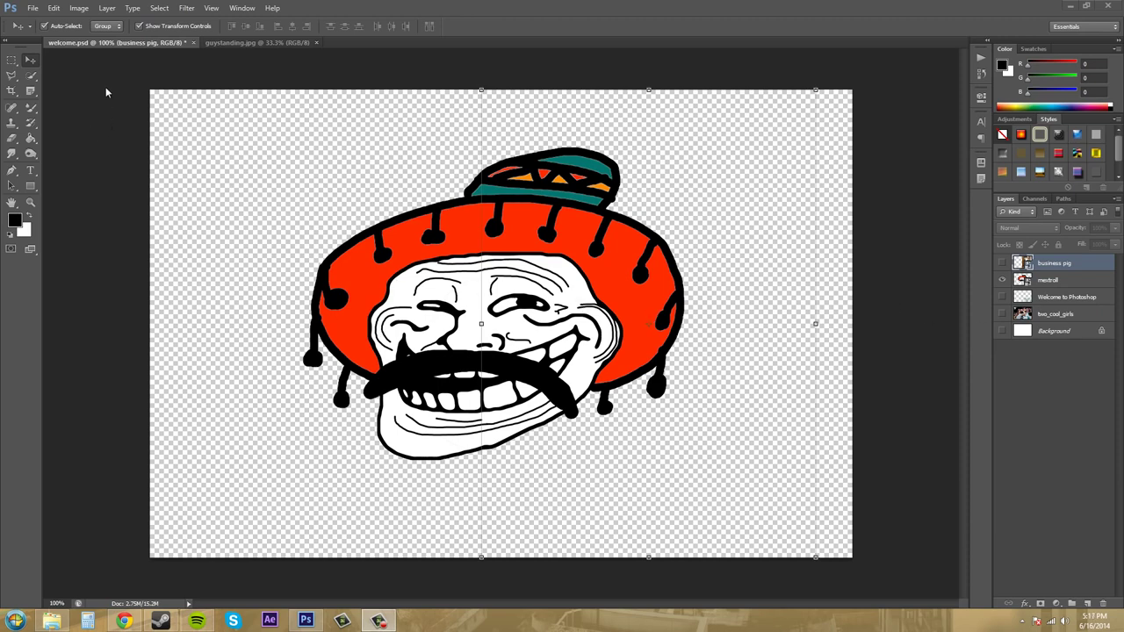
- Use File > Open As to force the bass image open as PNG, which fails
{"action": "left_click", "coordinate": [32, 9]}
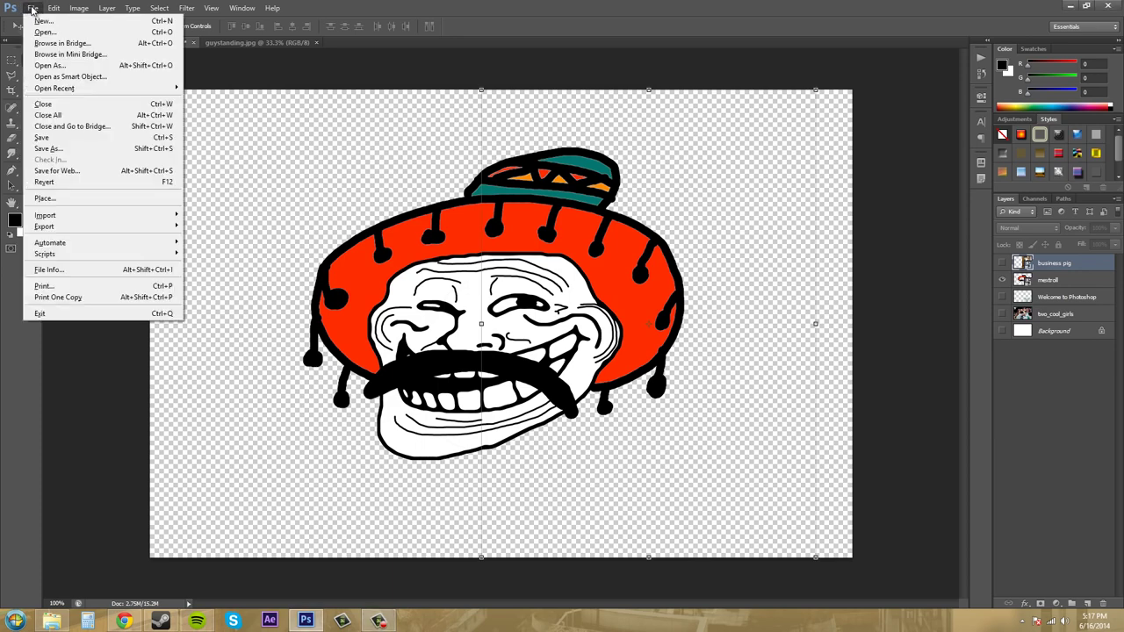
{"action": "left_click", "coordinate": [57, 65]}
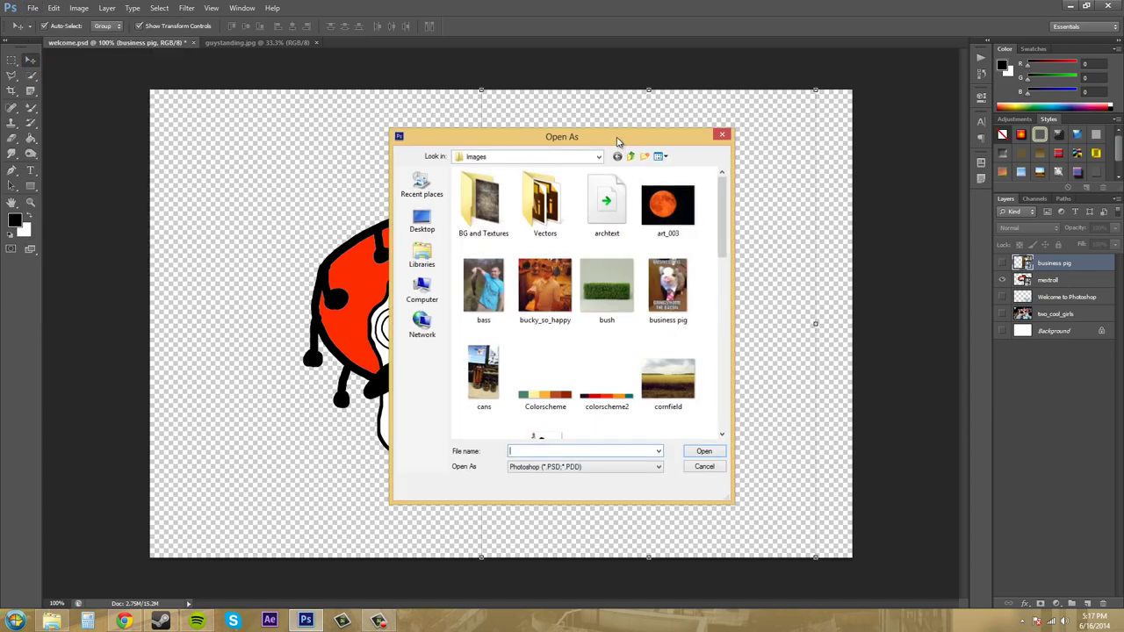
{"action": "left_click_drag", "start_coordinate": [617, 140], "coordinate": [587, 125]}
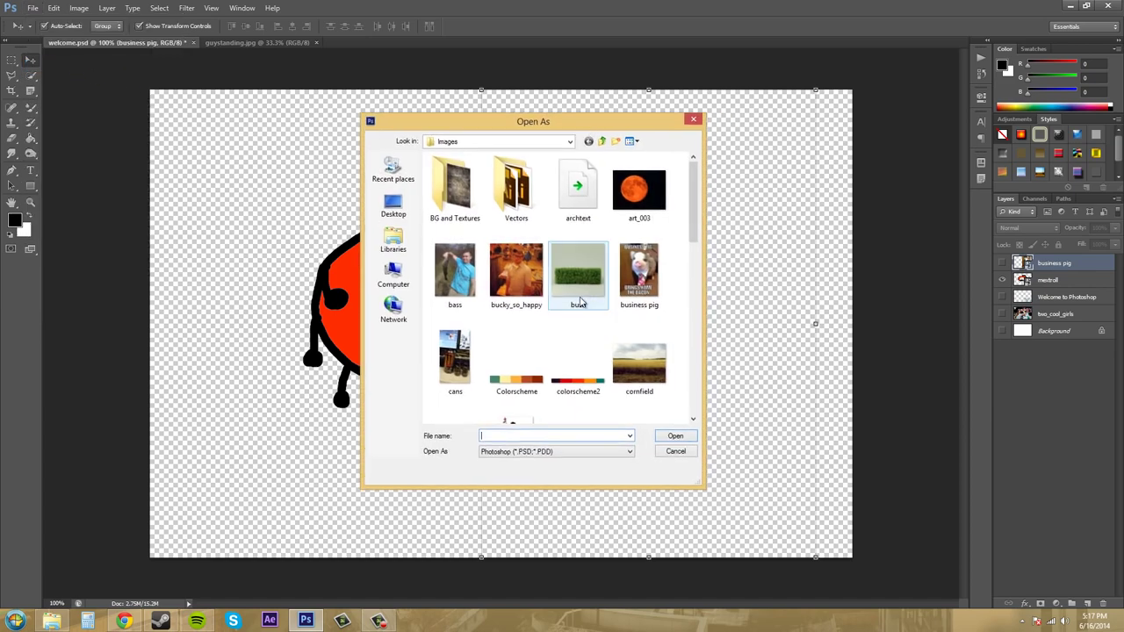
{"action": "left_click", "coordinate": [457, 273]}
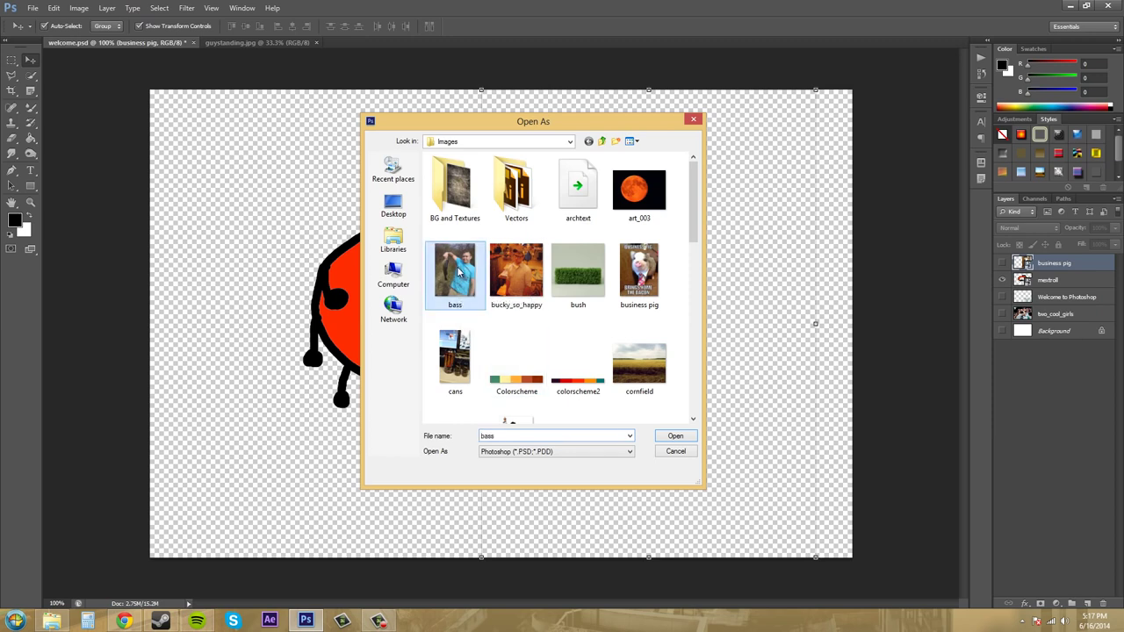
{"action": "left_click", "coordinate": [545, 453]}
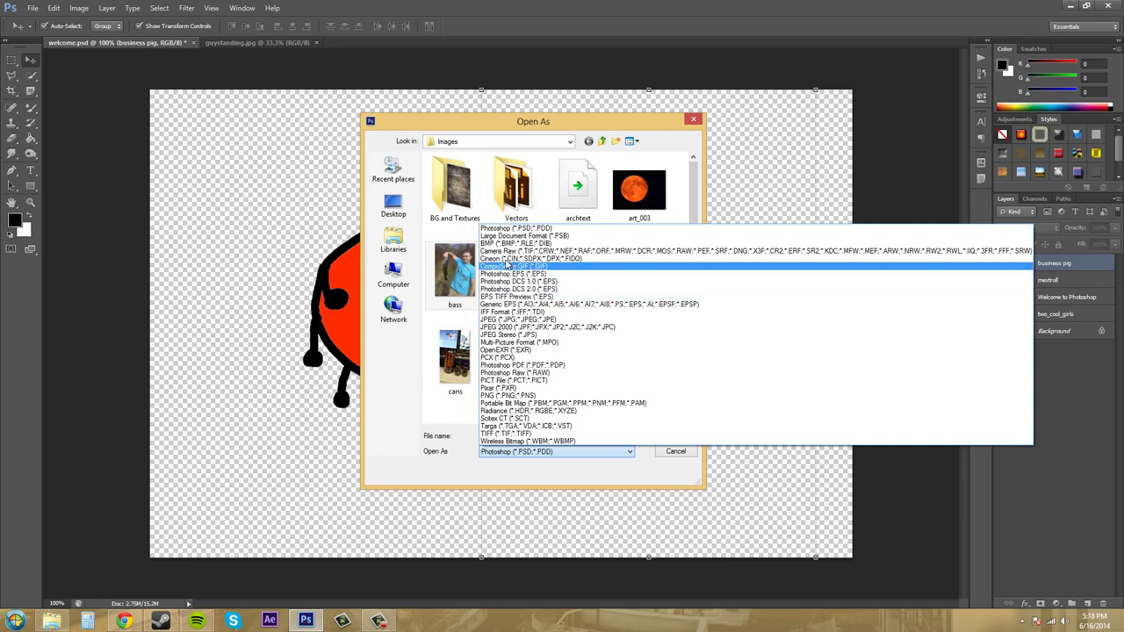
{"action": "left_click", "coordinate": [520, 230]}
{"action": "left_click", "coordinate": [546, 453]}
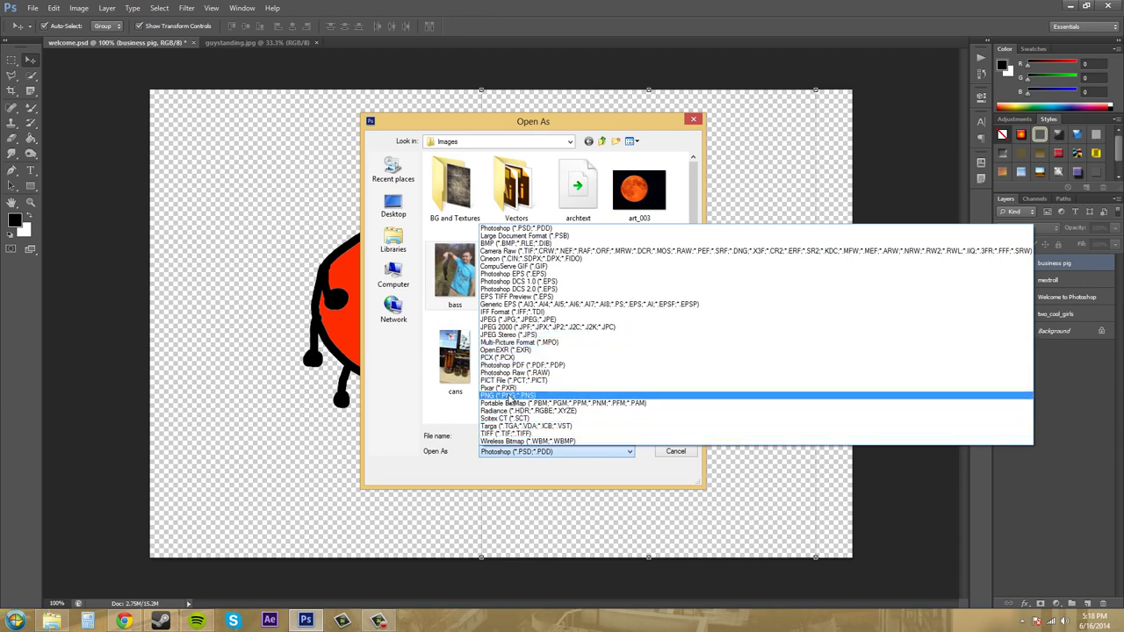
{"action": "left_click", "coordinate": [509, 397]}
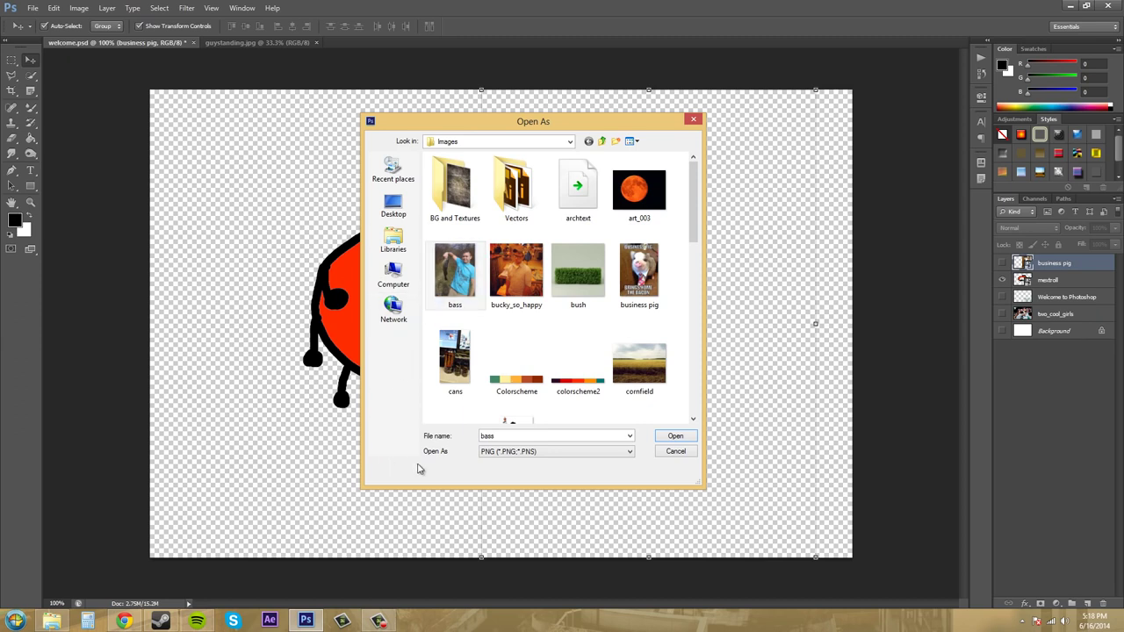
{"action": "left_click", "coordinate": [672, 438]}
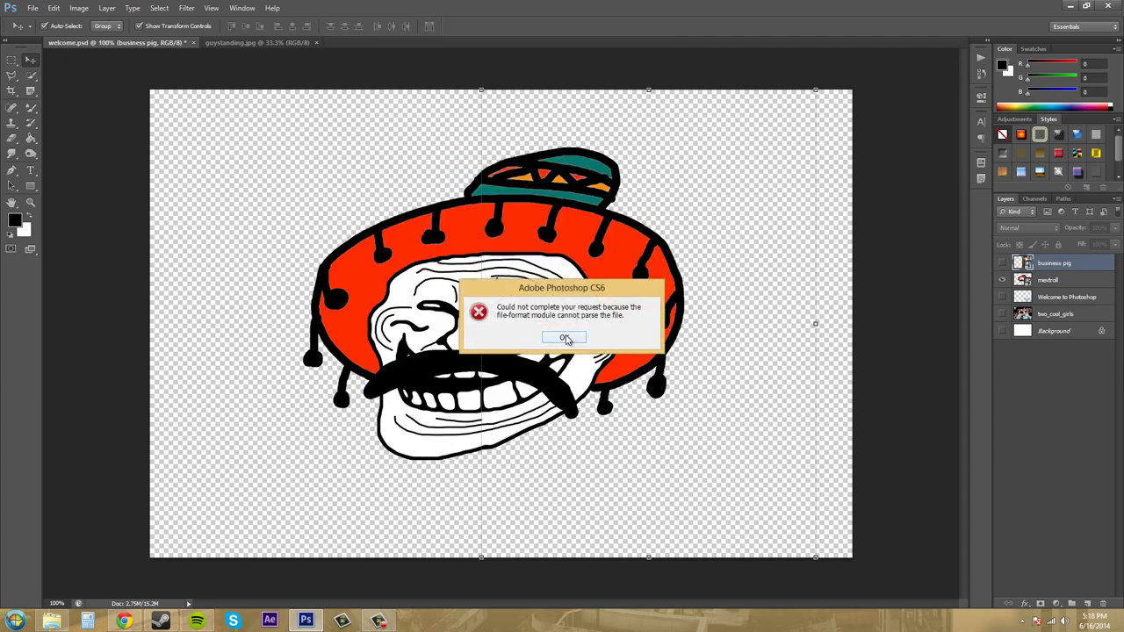
- Dismiss the cannot-parse error for the bass file with OK
{"action": "left_click", "coordinate": [565, 339]}
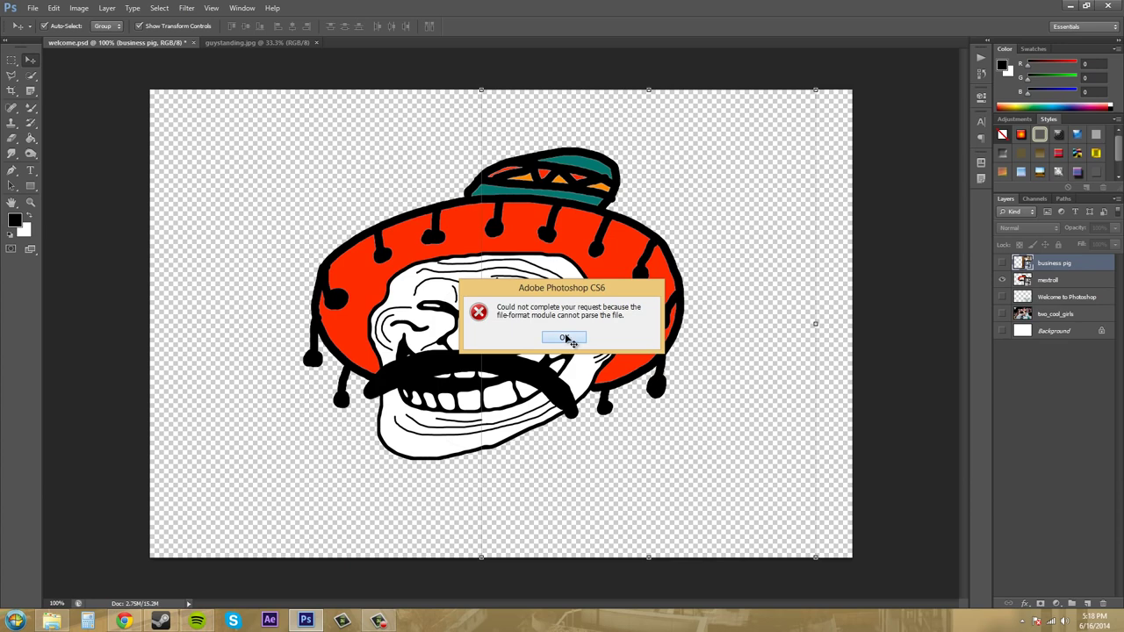